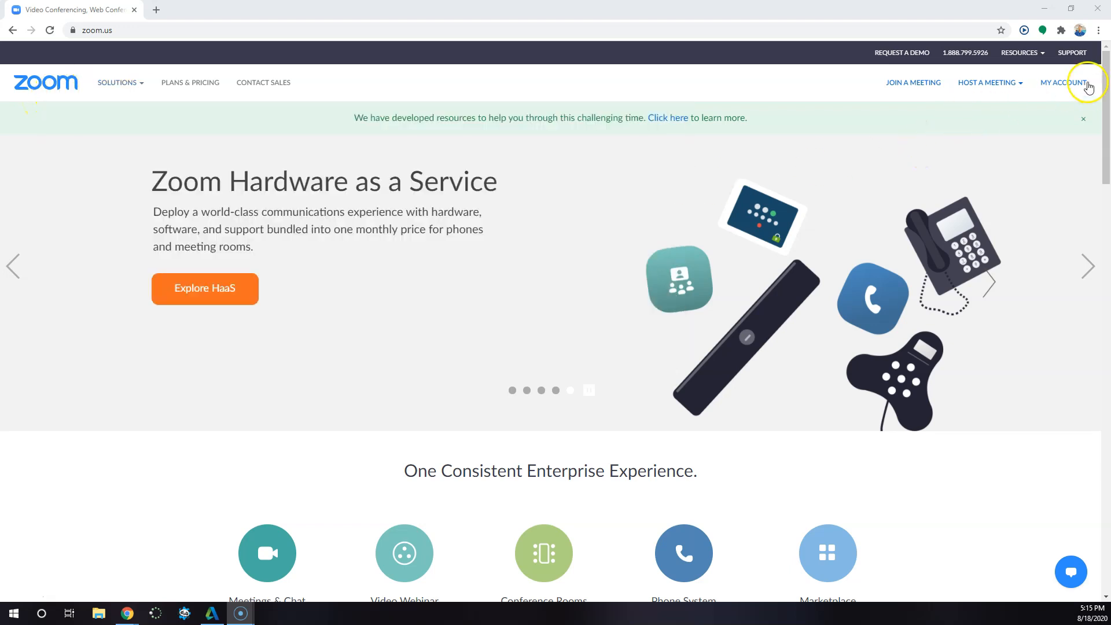
# - Sign in to the account area, go to its meetings and start scheduling a new meeting
pyautogui.click(1054, 89)
pyautogui.moveTo(1050, 88)
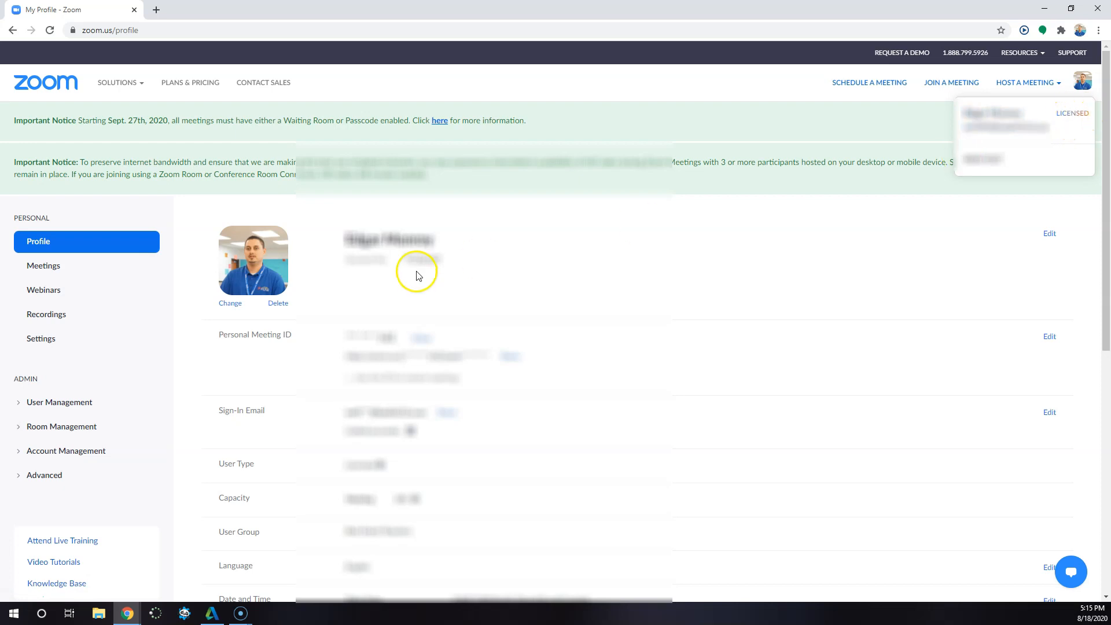
pyautogui.click(66, 269)
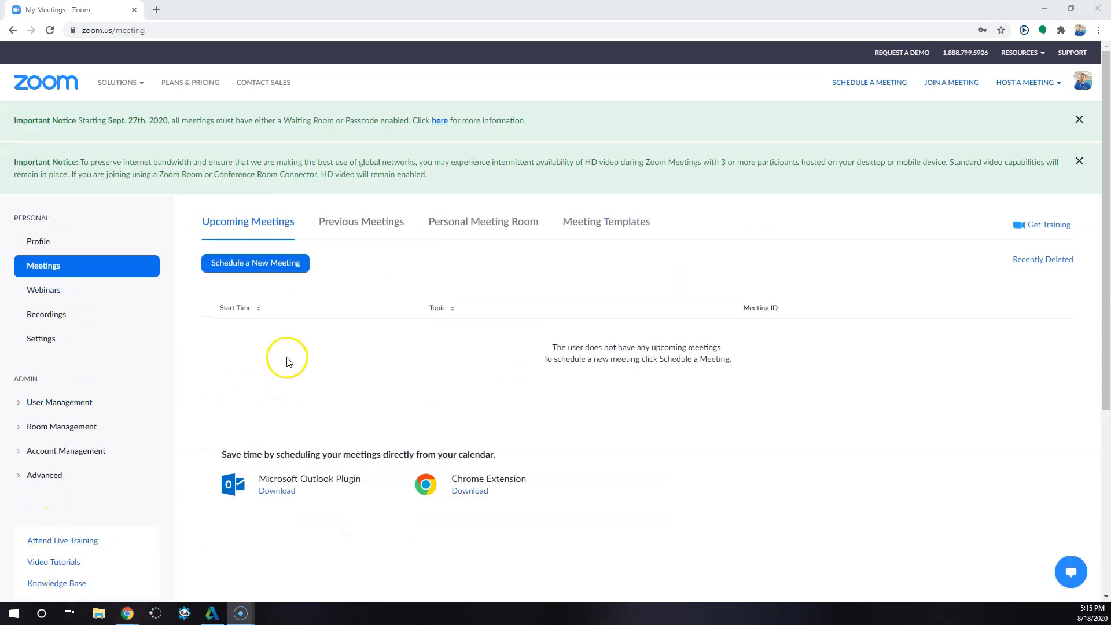
pyautogui.click(253, 269)
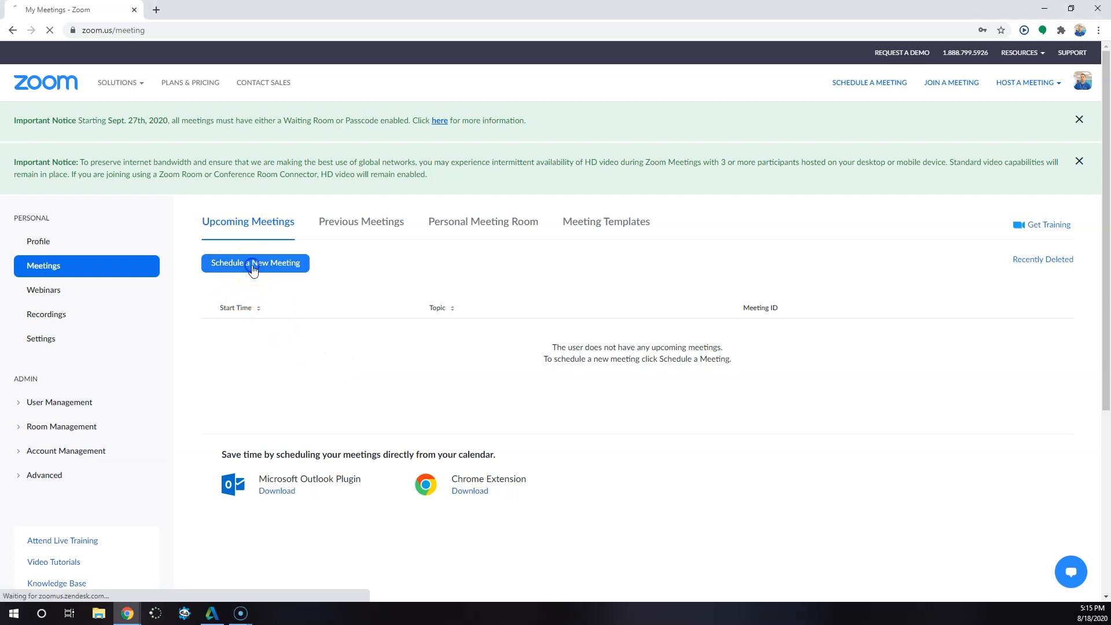
# - Set the meeting topic to "Teacher Example"
pyautogui.moveTo(394, 347); pyautogui.dragTo(283, 344)
pyautogui.click(435, 349)
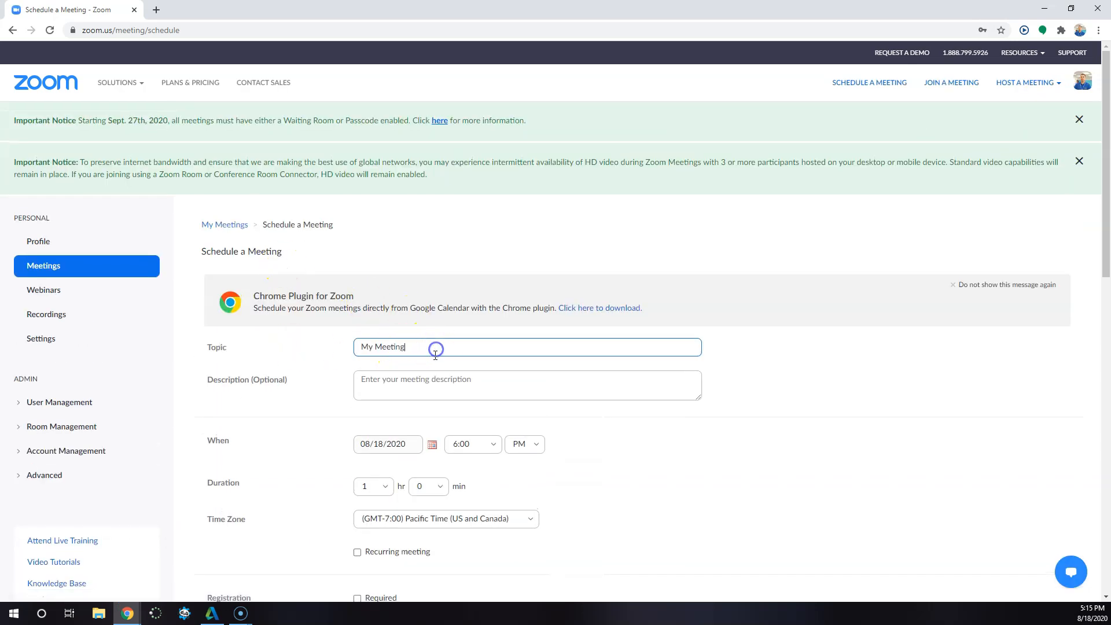
pyautogui.write('Teacher Example')
# - Set the meeting date to 08/24/2020 and make it a recurring meeting
pyautogui.scroll(-2, 335, 354)
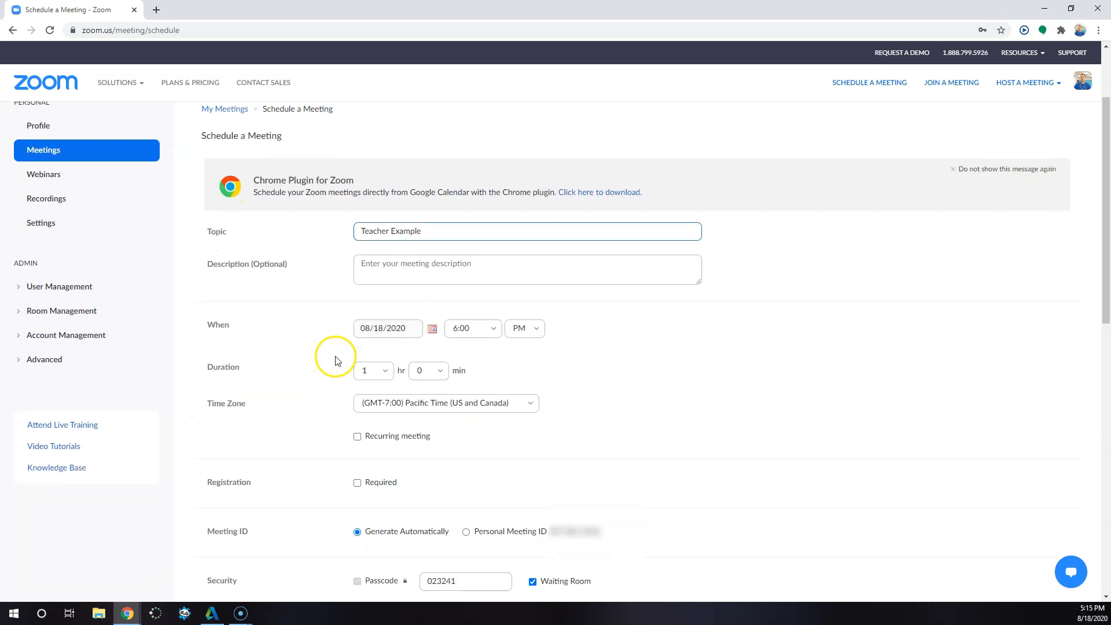
pyautogui.click(389, 324)
pyautogui.click(432, 329)
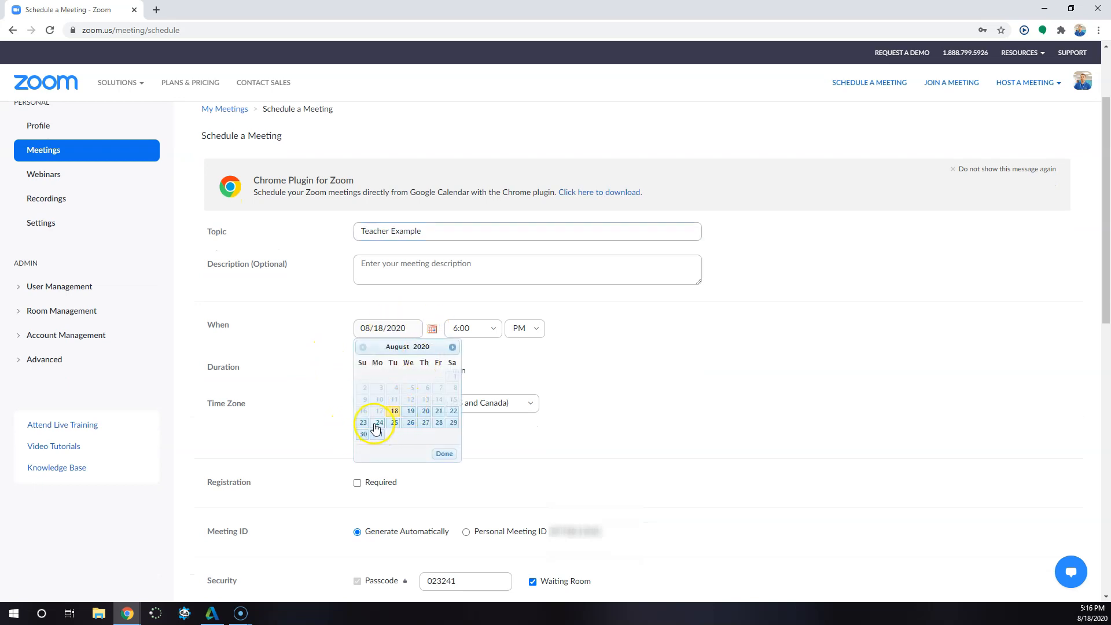
pyautogui.click(380, 422)
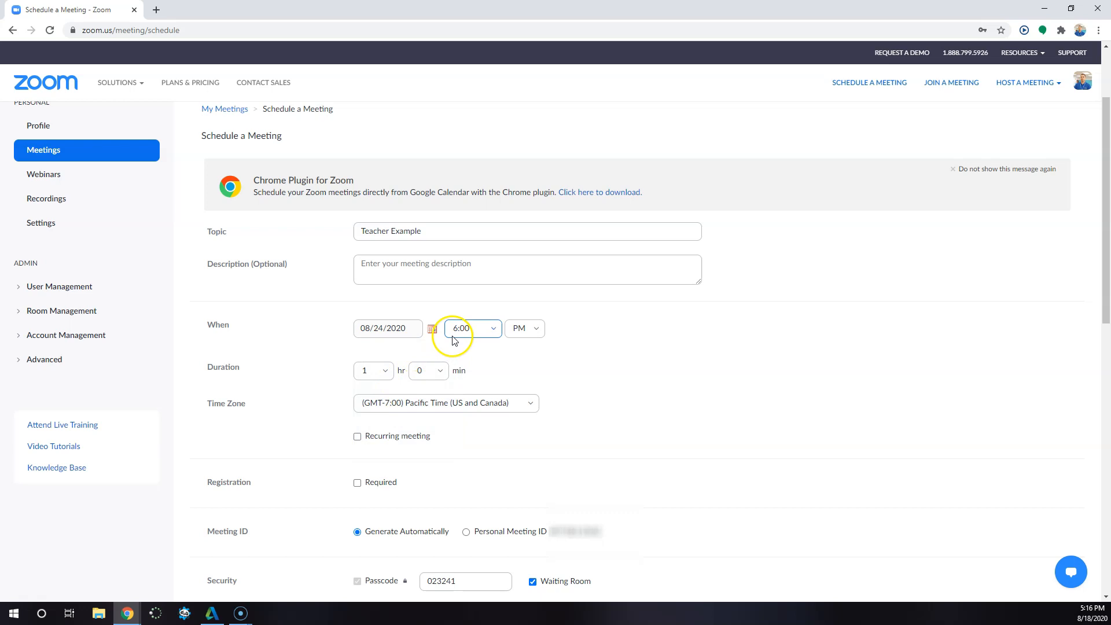
pyautogui.click(358, 436)
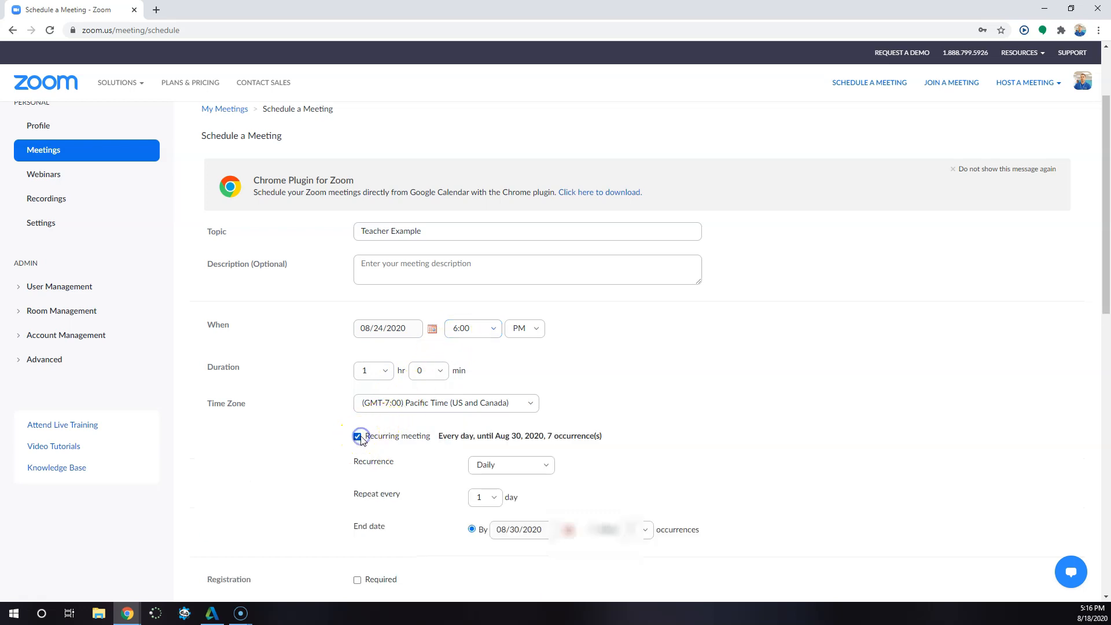
# - Set the meeting's start time to 9:00 AM
pyautogui.scroll(-1, 449, 333)
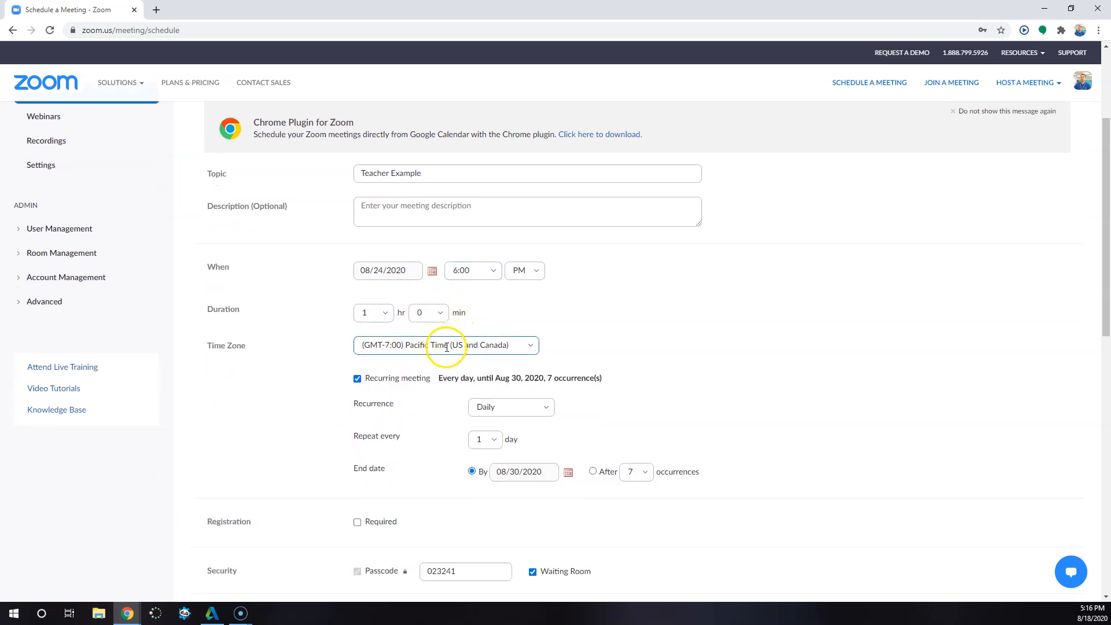
pyautogui.click(458, 269)
pyautogui.write('0')
pyautogui.moveTo(479, 267); pyautogui.dragTo(361, 268)
pyautogui.press('BackSpace')
pyautogui.write('9')
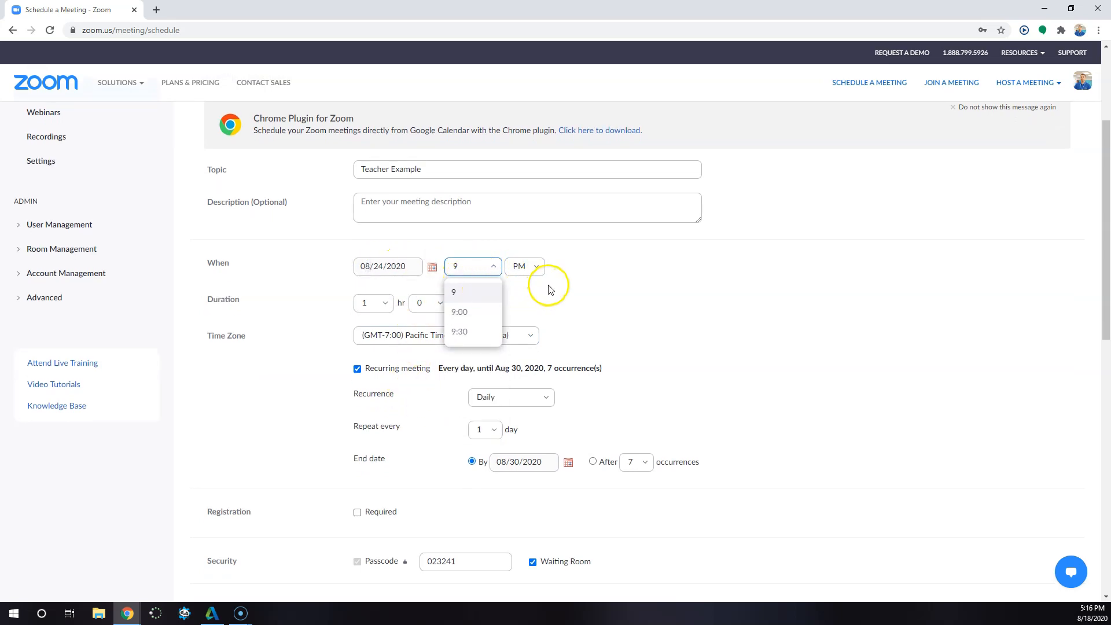
pyautogui.click(478, 313)
pyautogui.click(528, 260)
pyautogui.click(523, 286)
# - Set the recurrence to Weekly, occurring on Monday, Wednesday and Friday
pyautogui.click(506, 392)
pyautogui.click(483, 447)
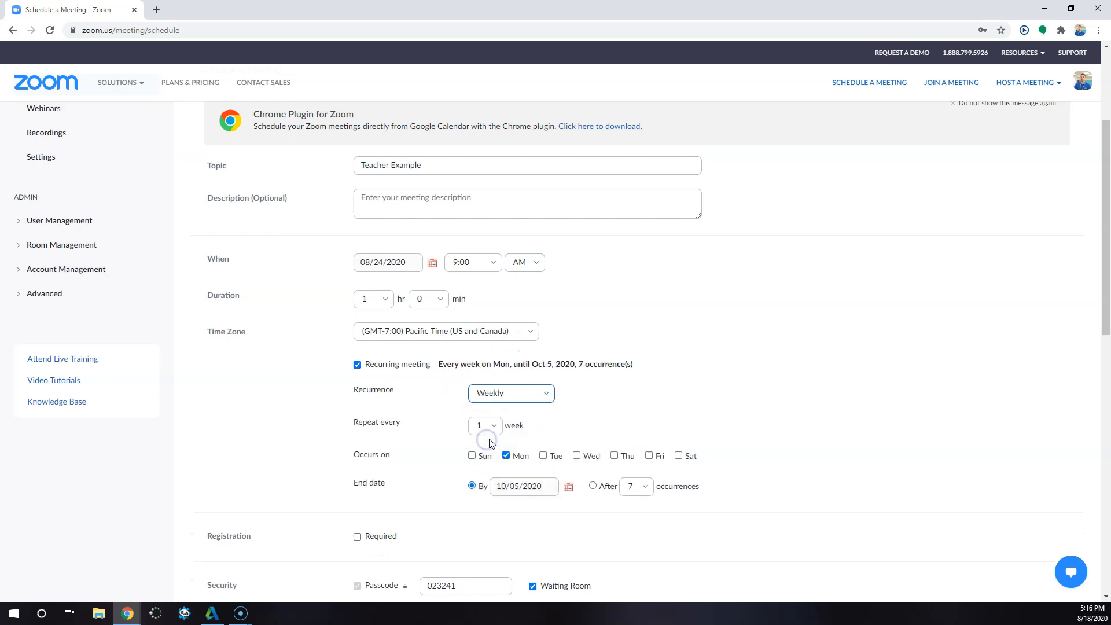
pyautogui.scroll(-1, 545, 404)
pyautogui.click(577, 398)
pyautogui.click(651, 398)
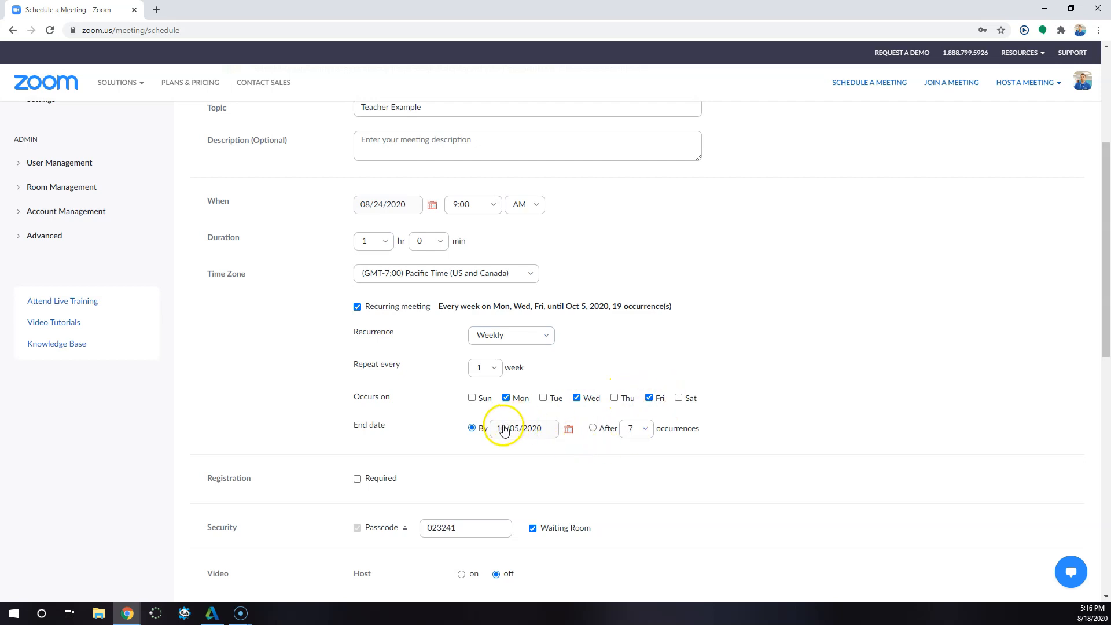
# - Set the recurrence end date to 06/14/2021
pyautogui.click(568, 428)
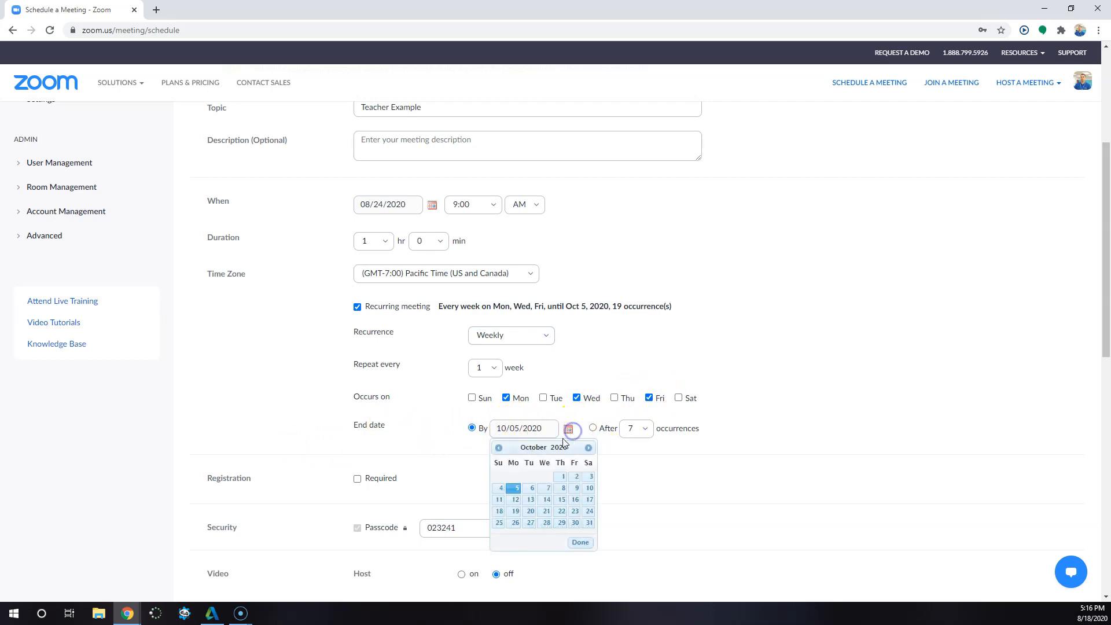
pyautogui.click(589, 448)
pyautogui.click(589, 448)
pyautogui.click(590, 448)
pyautogui.click(589, 448)
pyautogui.click(589, 448)
pyautogui.click(590, 448)
pyautogui.click(590, 448)
pyautogui.click(590, 447)
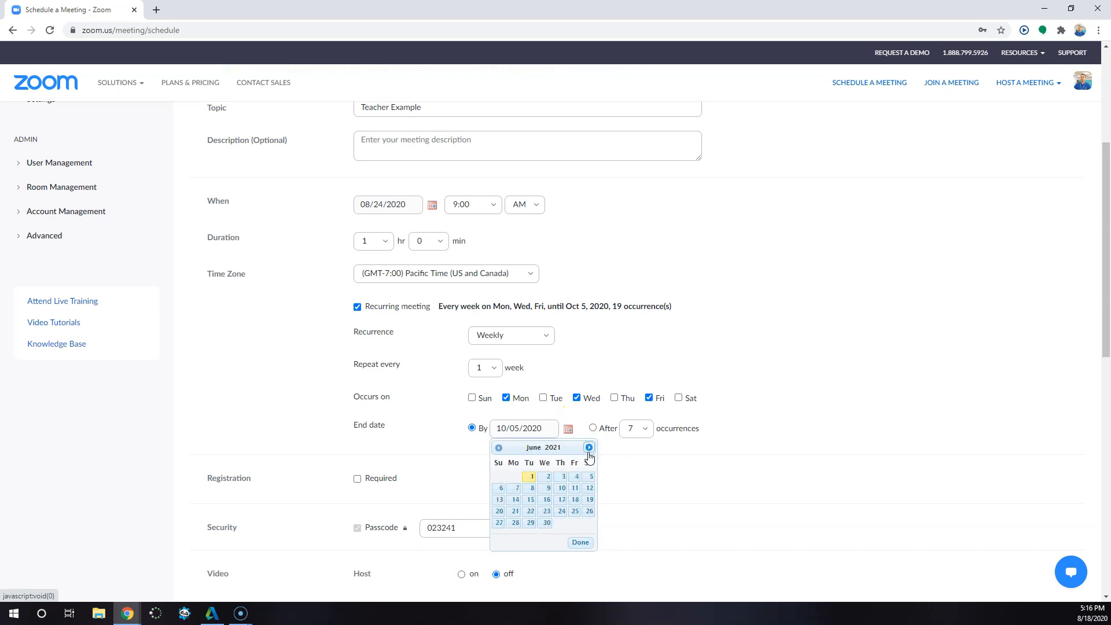
pyautogui.click(512, 500)
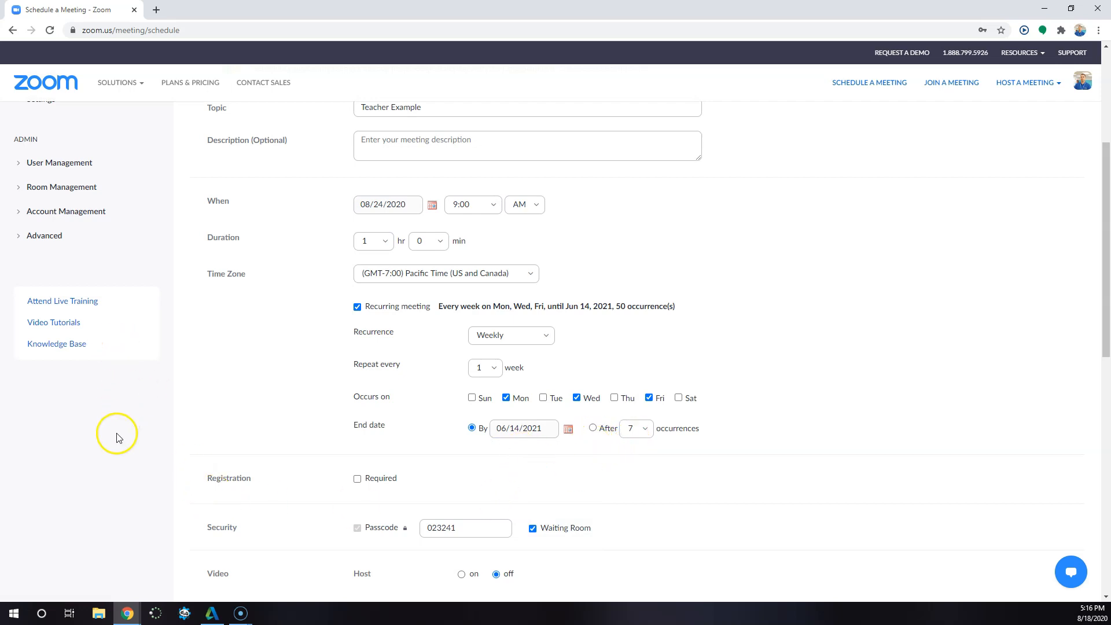
# - Require registration for the meeting, with attendees registering once to attend any of the occurrences
pyautogui.scroll(-1, 363, 485)
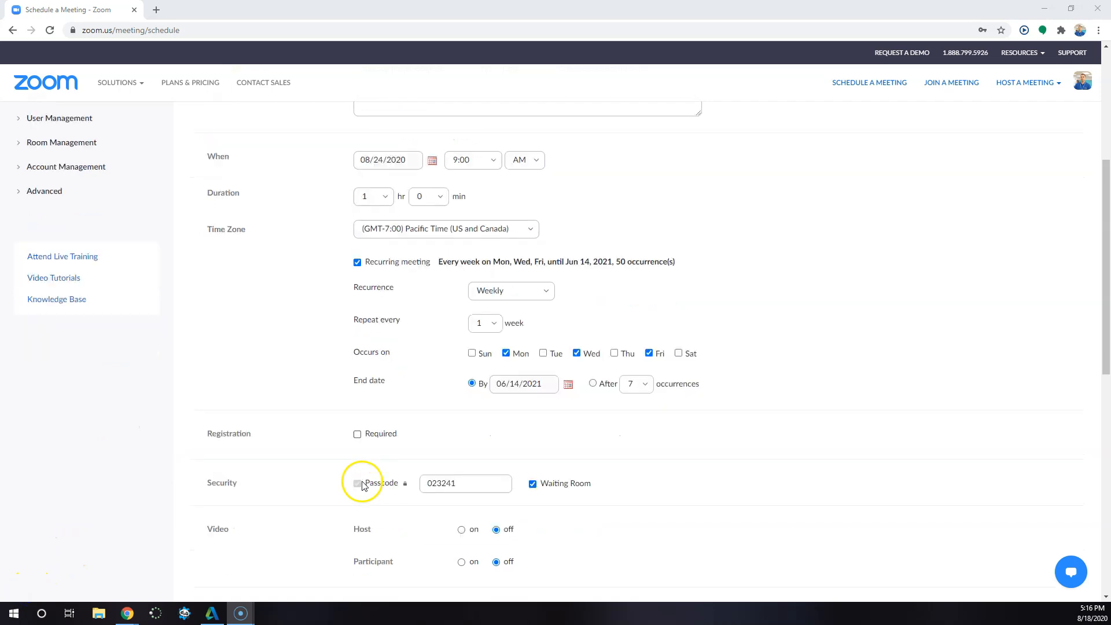
pyautogui.moveTo(254, 427); pyautogui.dragTo(201, 425)
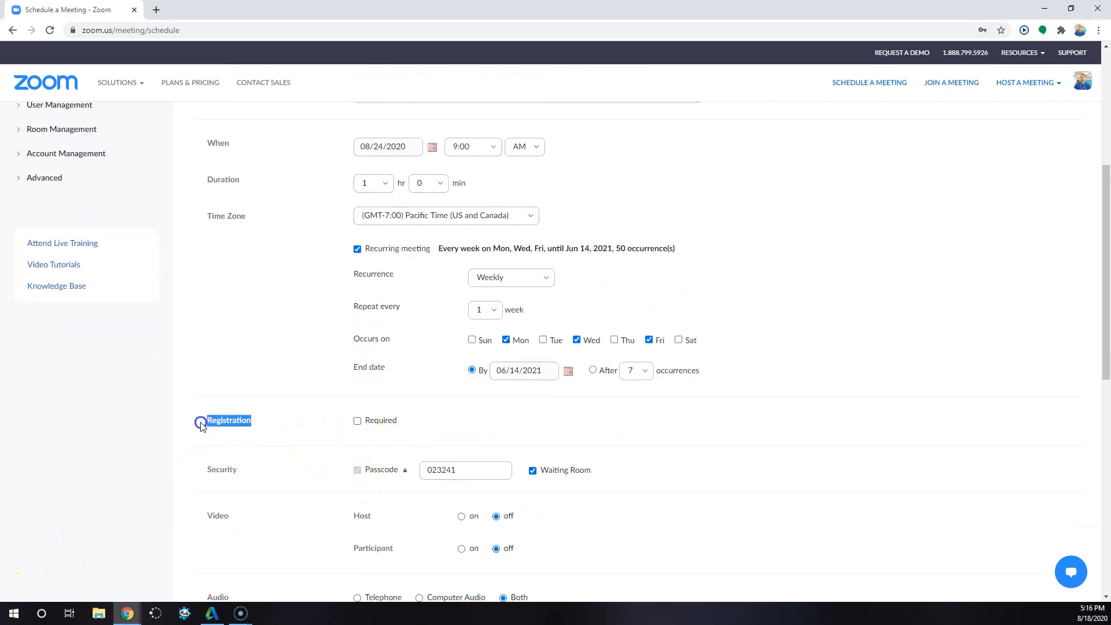
pyautogui.click(357, 421)
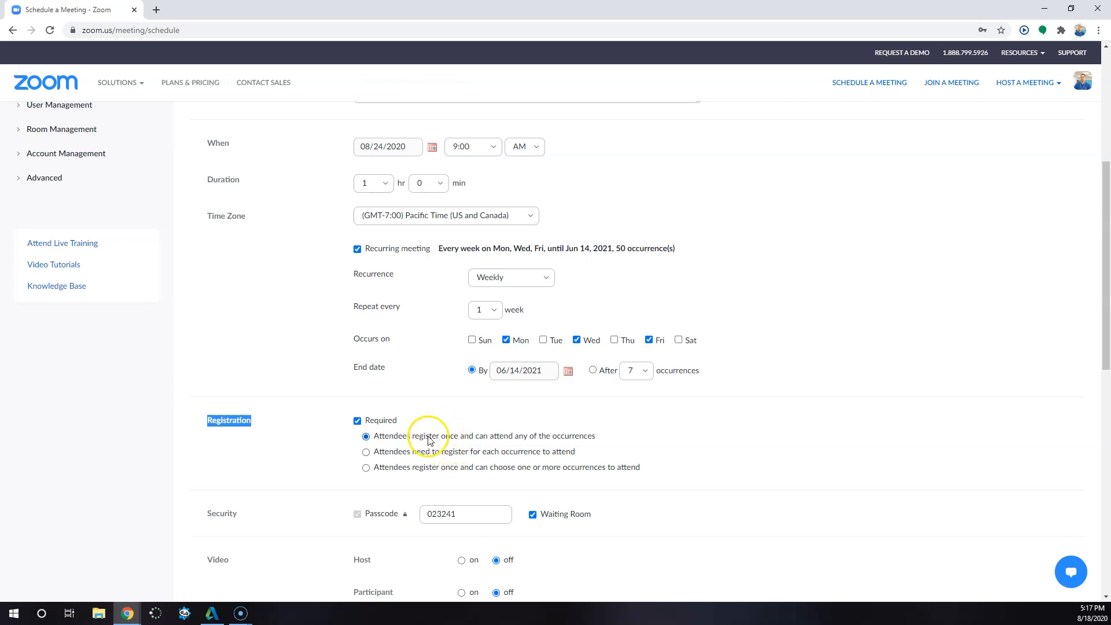
pyautogui.scroll(-1, 429, 437)
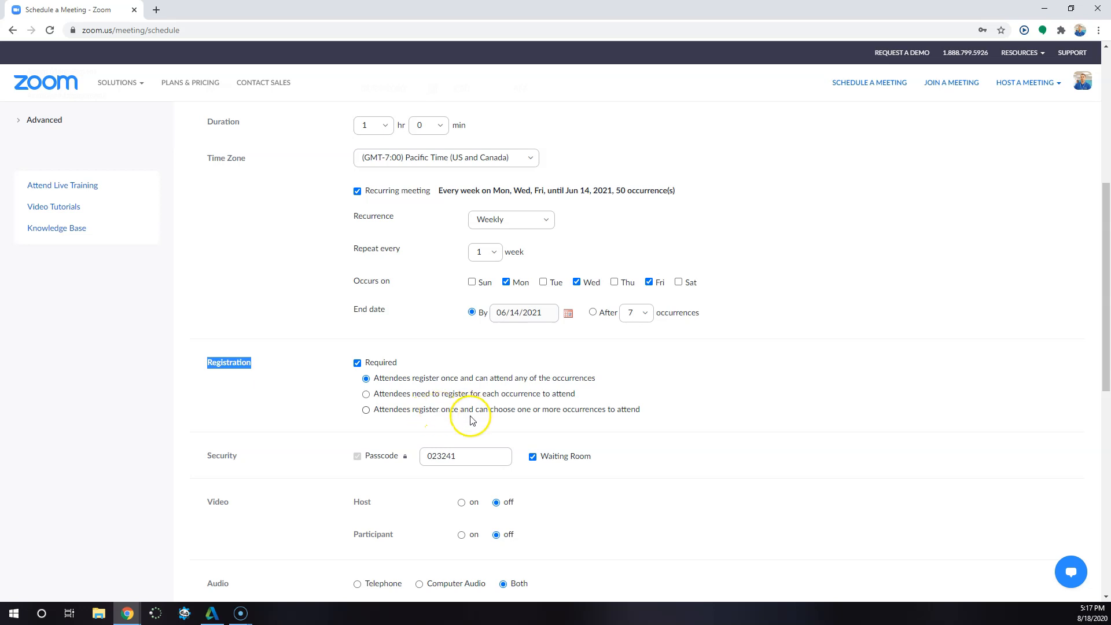
pyautogui.scroll(-1, 362, 412)
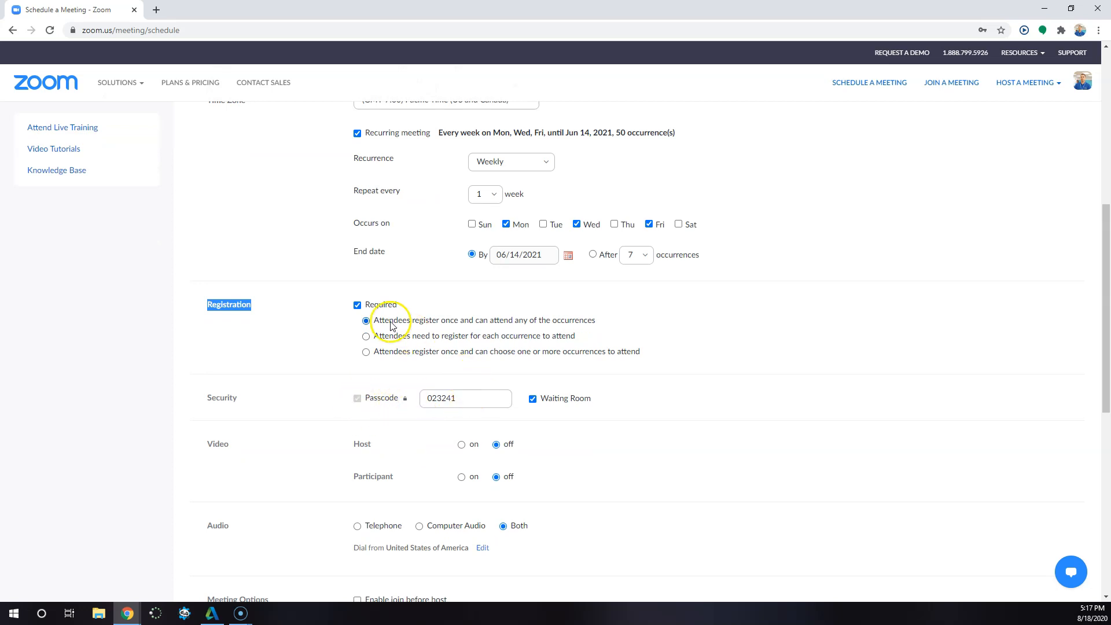
# - Turn on video for both the host and the participants
pyautogui.click(533, 399)
pyautogui.scroll(-1, 417, 435)
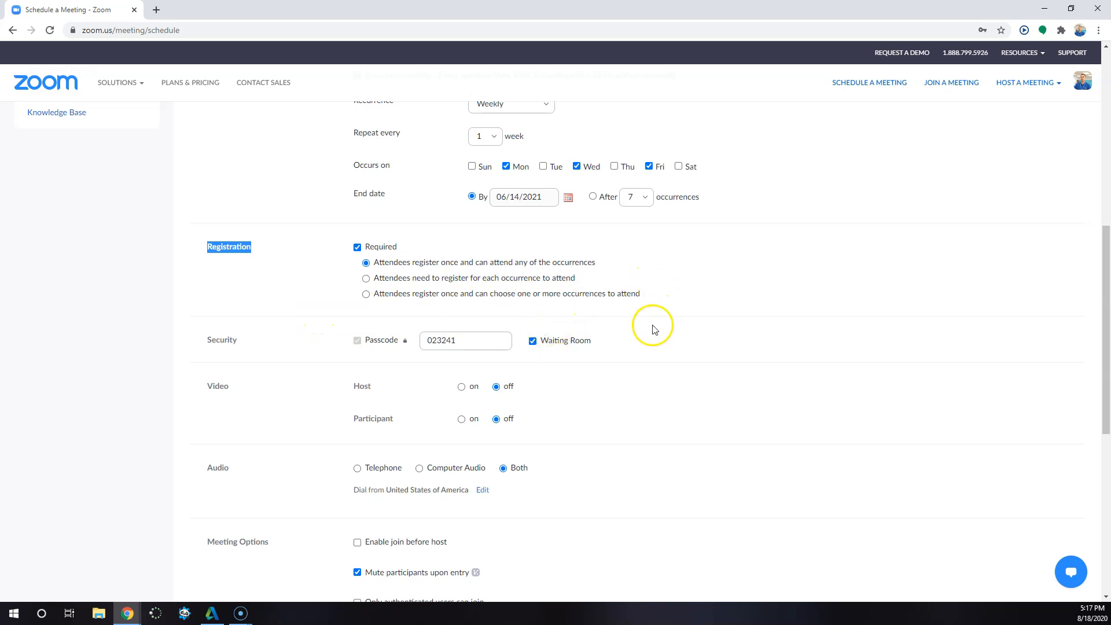
pyautogui.scroll(-2, 612, 341)
pyautogui.scroll(-2, 612, 342)
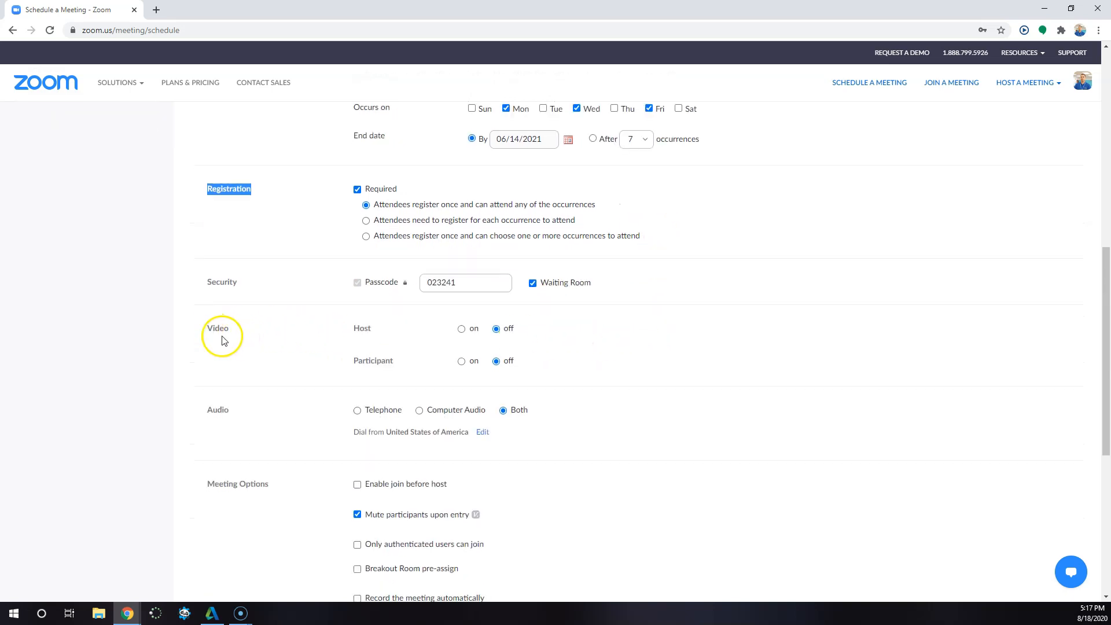
pyautogui.click(458, 329)
pyautogui.click(465, 359)
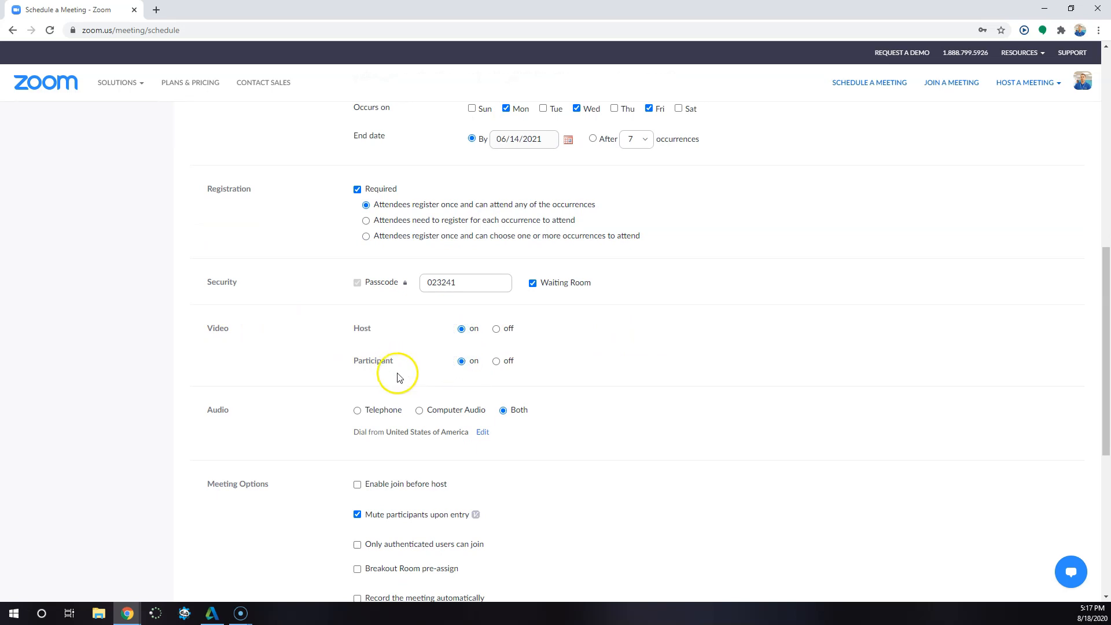
# - Allow only authenticated users to join, leave Breakout Room pre-assign off, and save the meeting
pyautogui.scroll(-1, 388, 364)
pyautogui.scroll(-1, 387, 366)
pyautogui.scroll(-1, 535, 298)
pyautogui.scroll(-1, 476, 265)
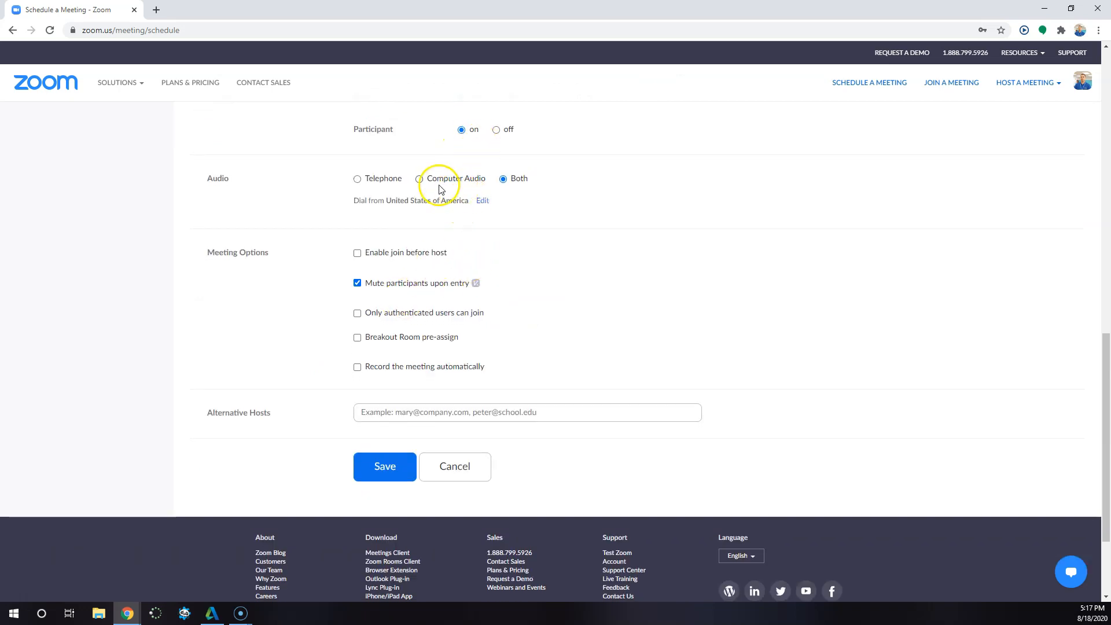
pyautogui.scroll(-1, 399, 243)
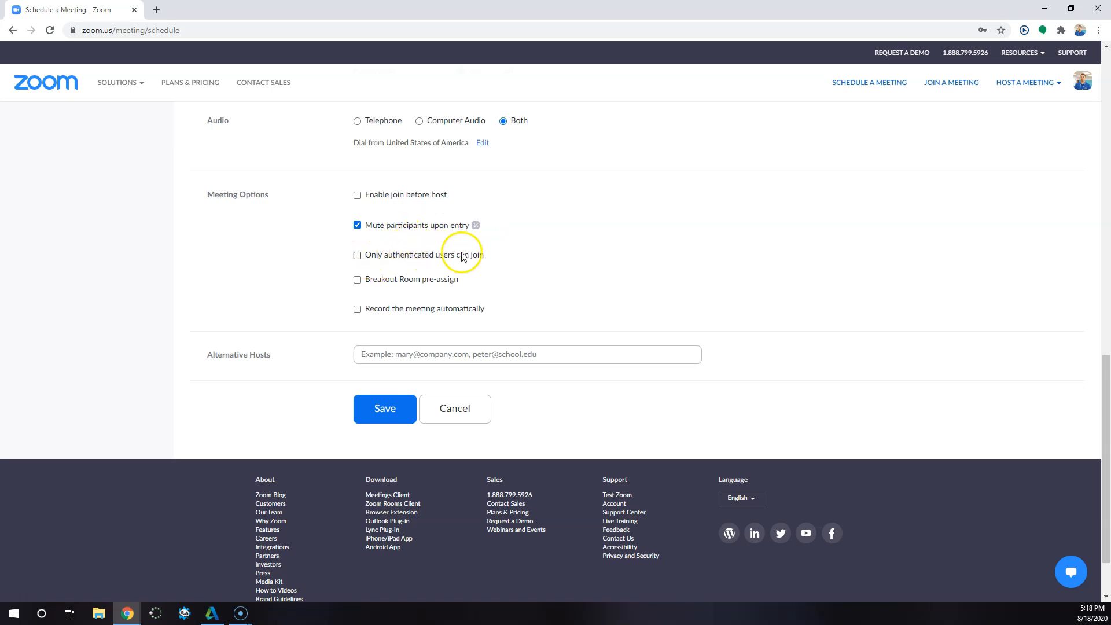
pyautogui.moveTo(485, 255); pyautogui.dragTo(365, 255)
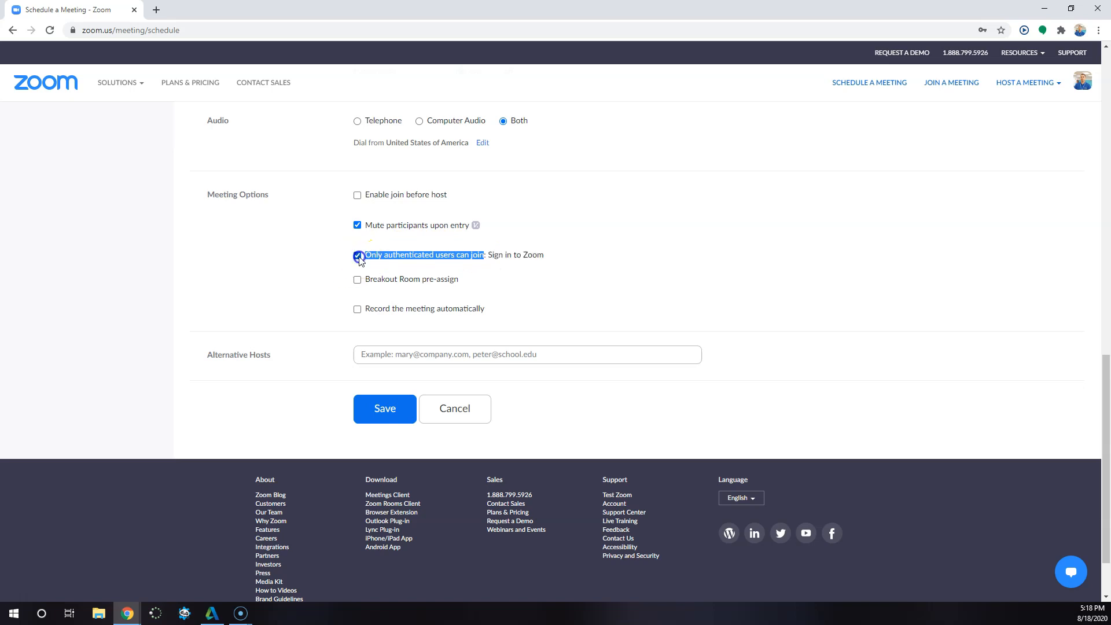
pyautogui.click(326, 261)
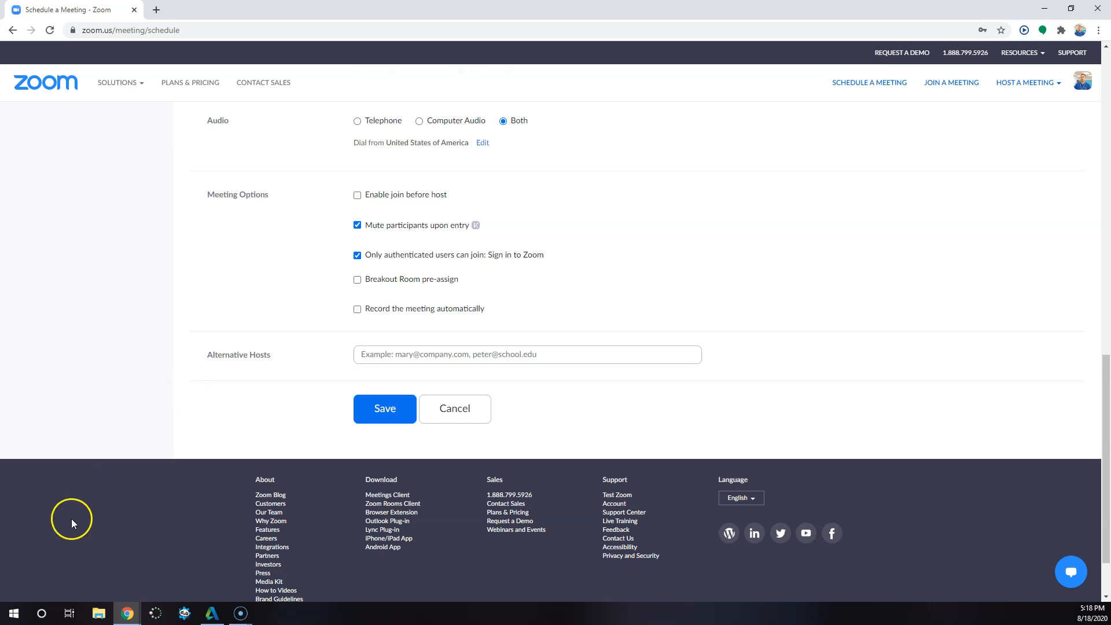
pyautogui.click(357, 280)
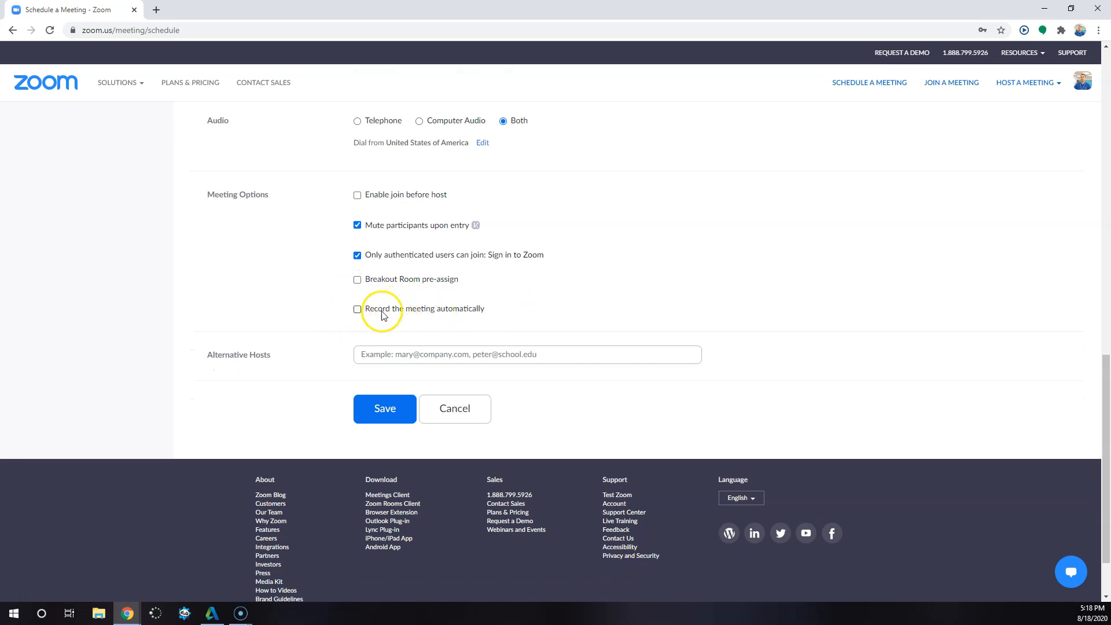
pyautogui.click(388, 412)
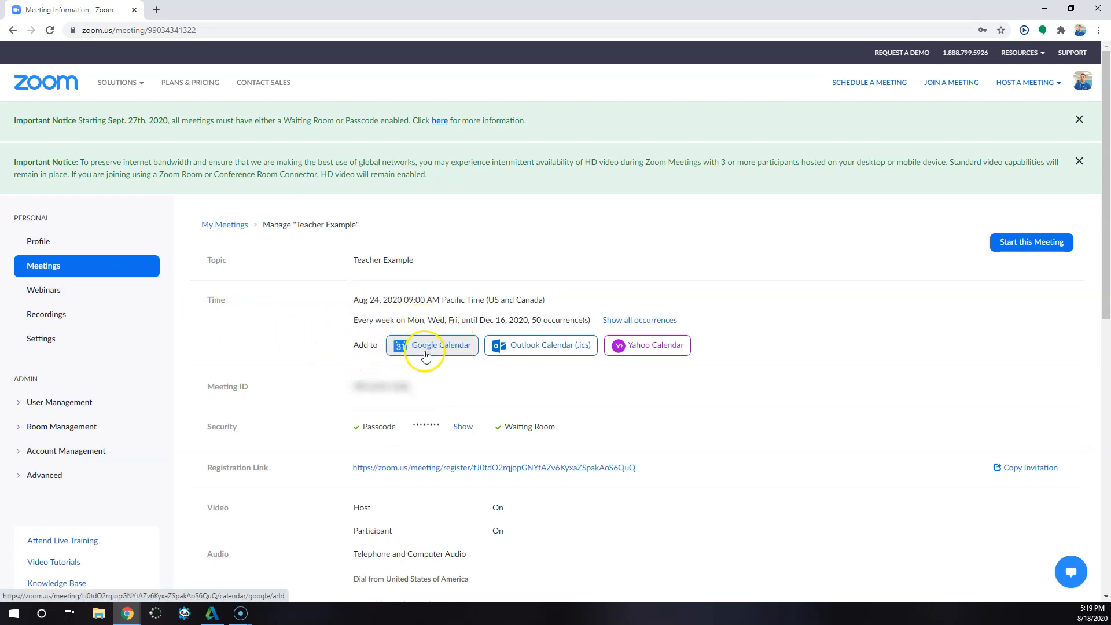
# - Examine the saved meeting's scheduled time, its settings and its registration approval option
pyautogui.moveTo(353, 300); pyautogui.dragTo(568, 289)
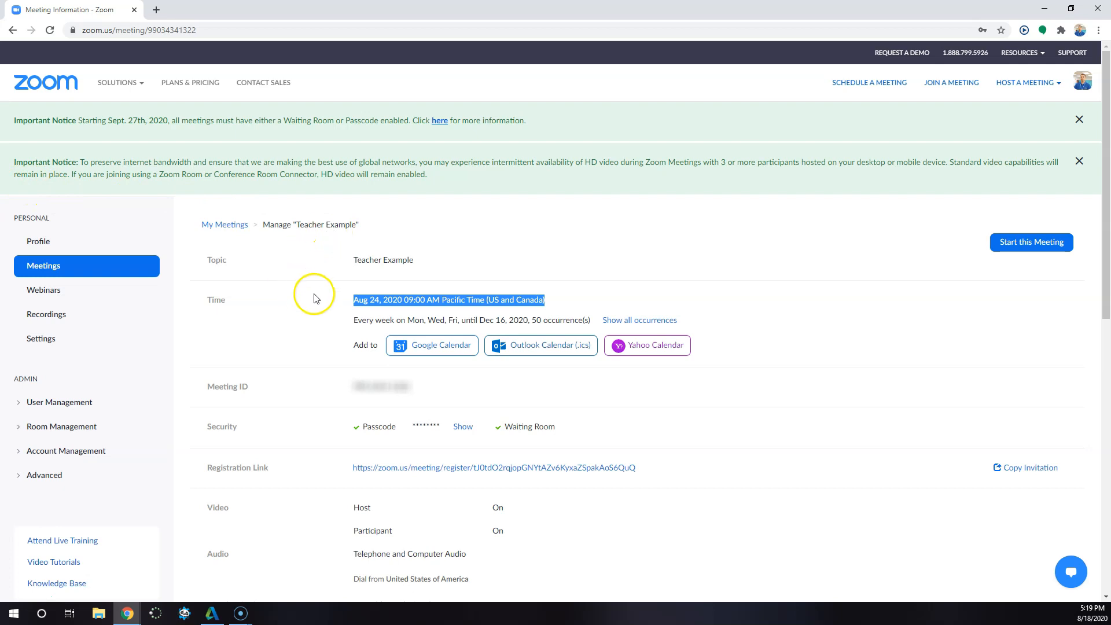
pyautogui.scroll(-2, 405, 405)
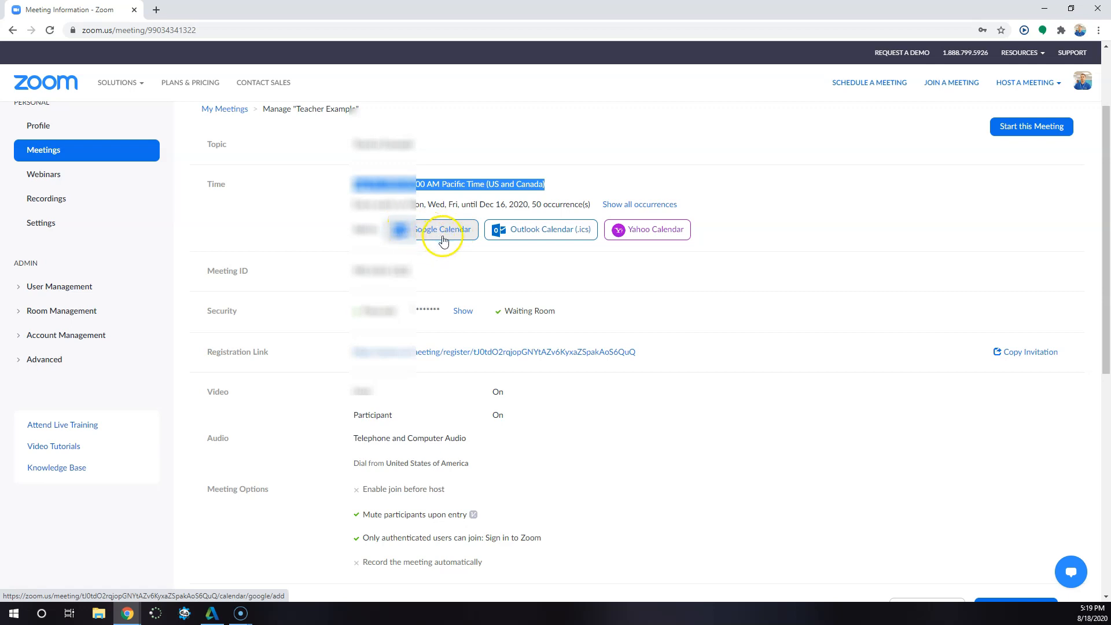
pyautogui.scroll(2, 443, 241)
pyautogui.scroll(-1, 430, 361)
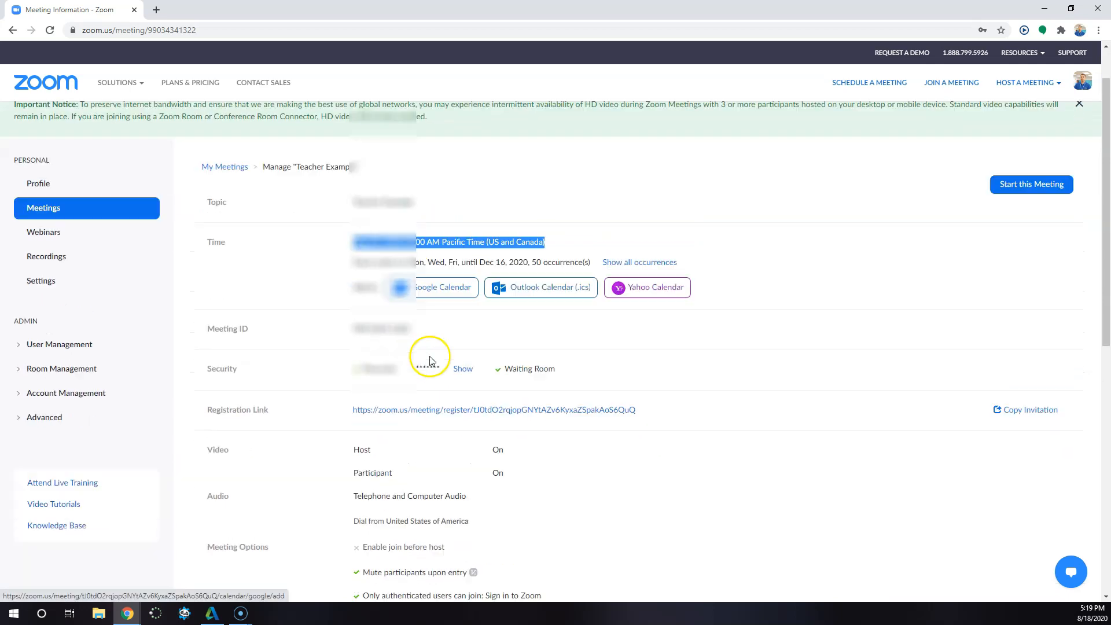
pyautogui.scroll(-2, 430, 361)
pyautogui.click(12, 603)
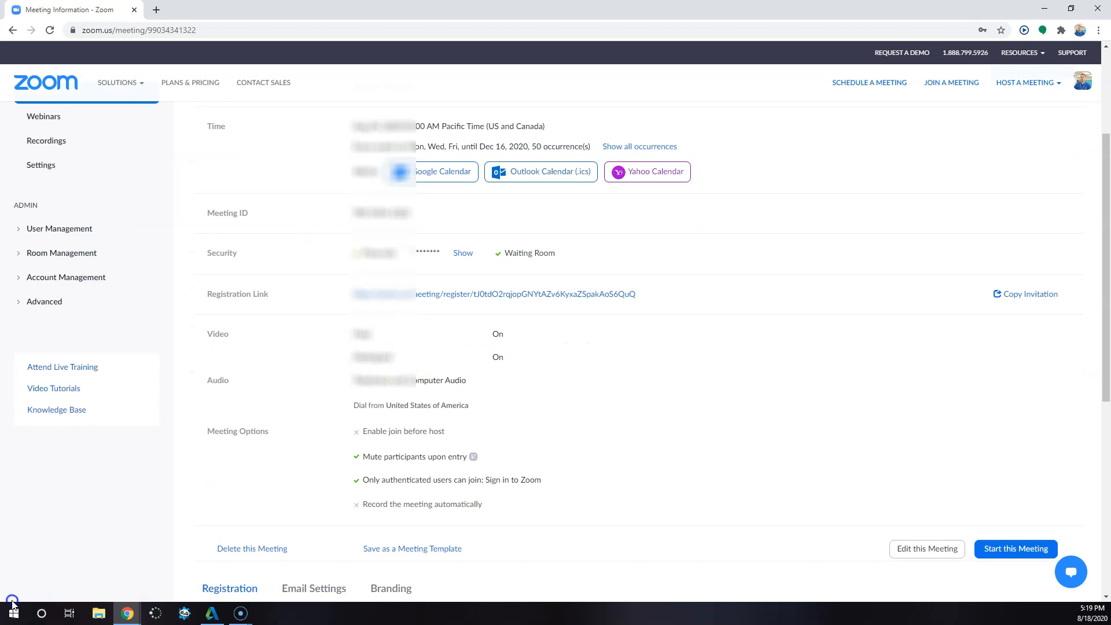
pyautogui.scroll(1, 488, 427)
pyautogui.scroll(-6, 414, 409)
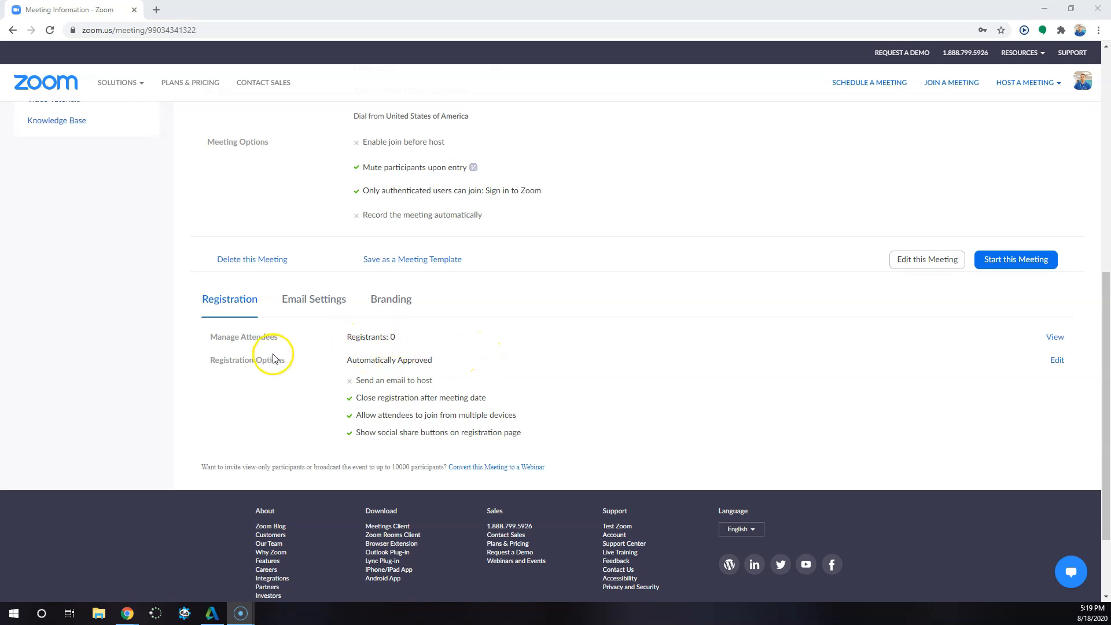
pyautogui.moveTo(429, 360); pyautogui.dragTo(355, 361)
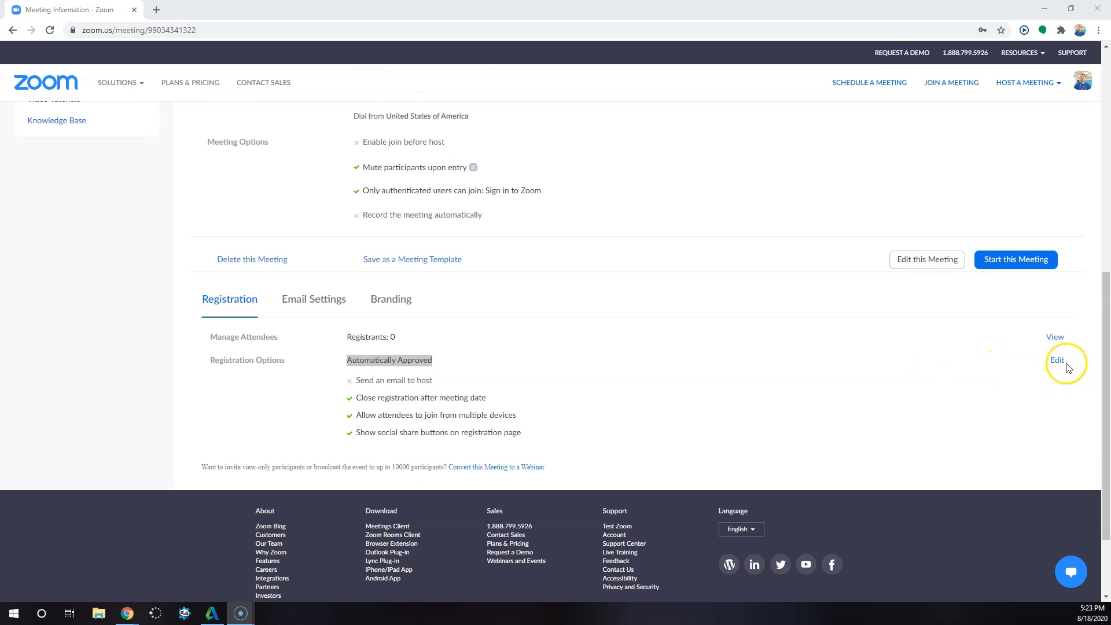
# - Edit the meeting's registration options to approve registrants manually, and try the option to email the host when someone registers
pyautogui.click(1063, 363)
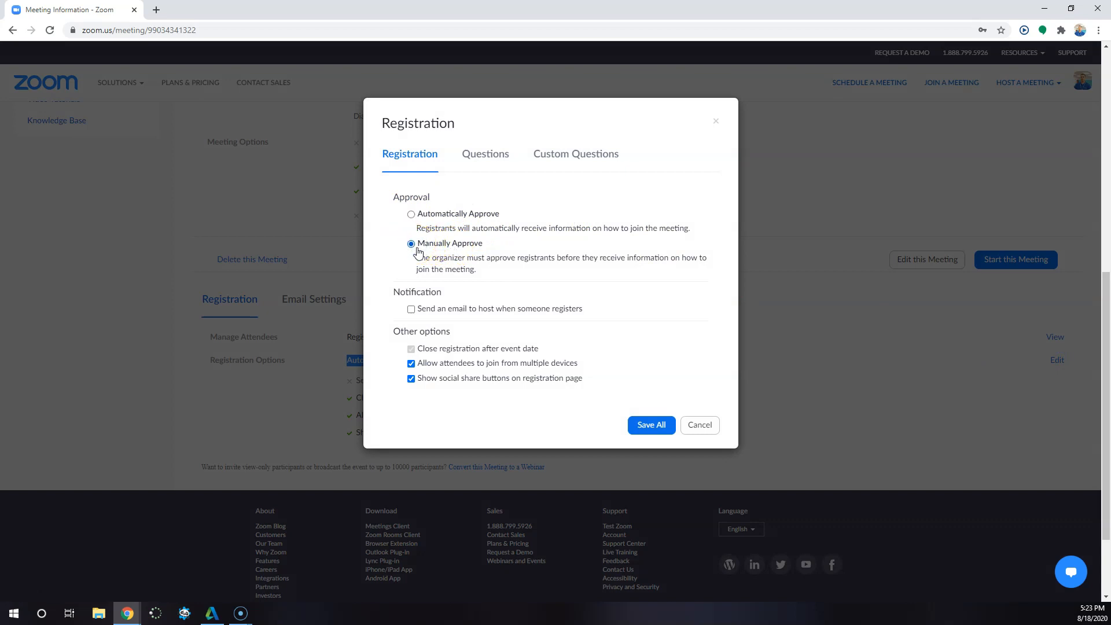
pyautogui.moveTo(397, 308); pyautogui.dragTo(575, 321)
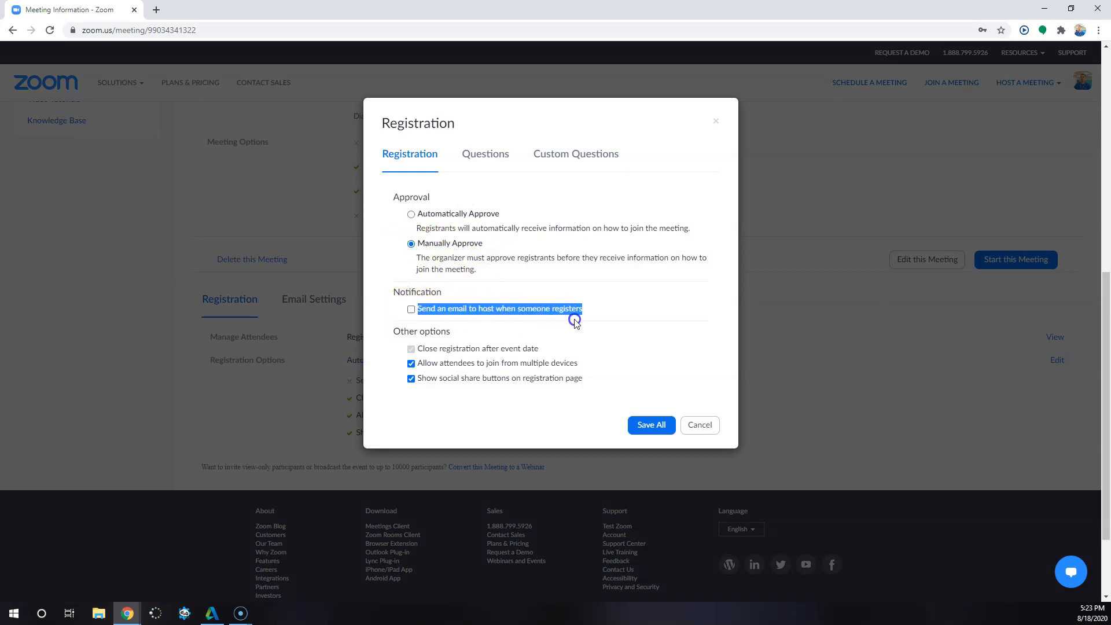
pyautogui.click(397, 309)
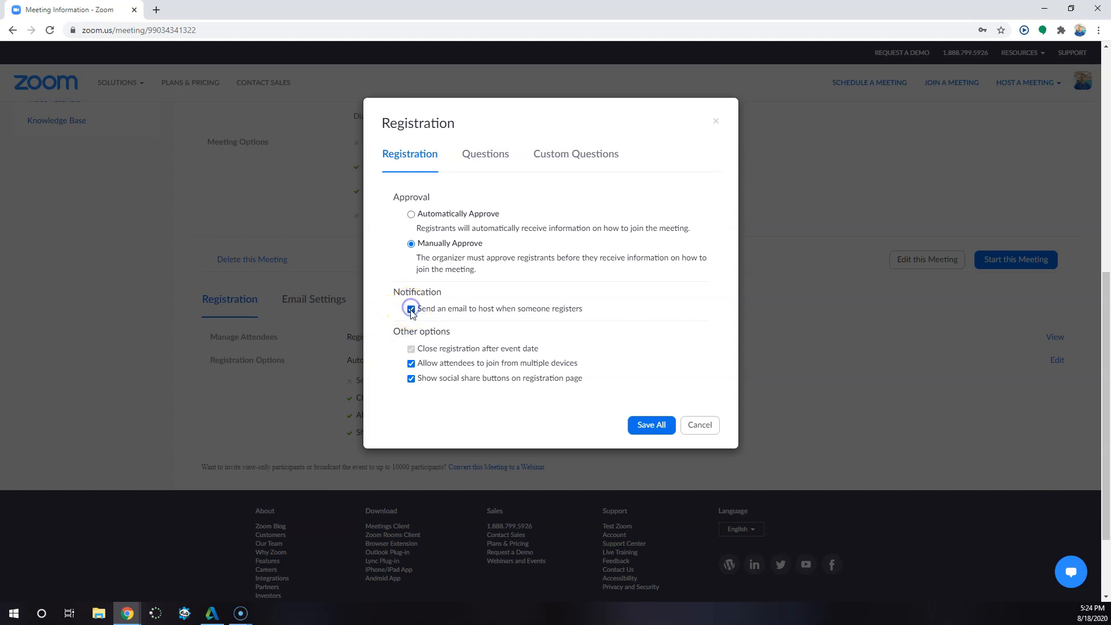
# - Try switching the options for joining from multiple devices and showing social share buttons off and on
pyautogui.click(411, 378)
pyautogui.click(410, 364)
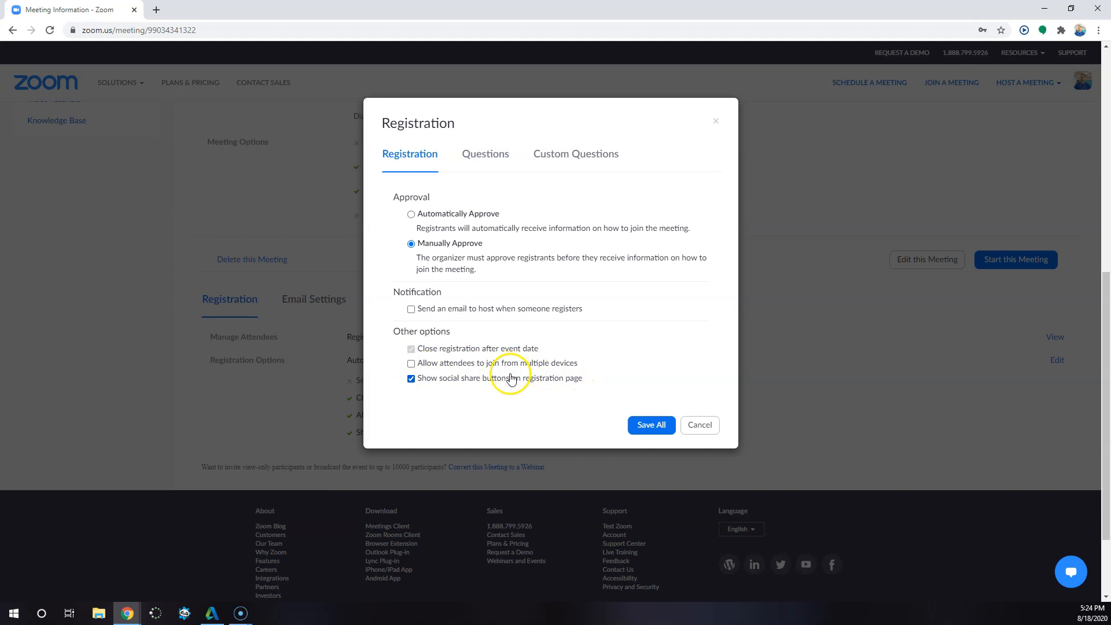
pyautogui.click(491, 369)
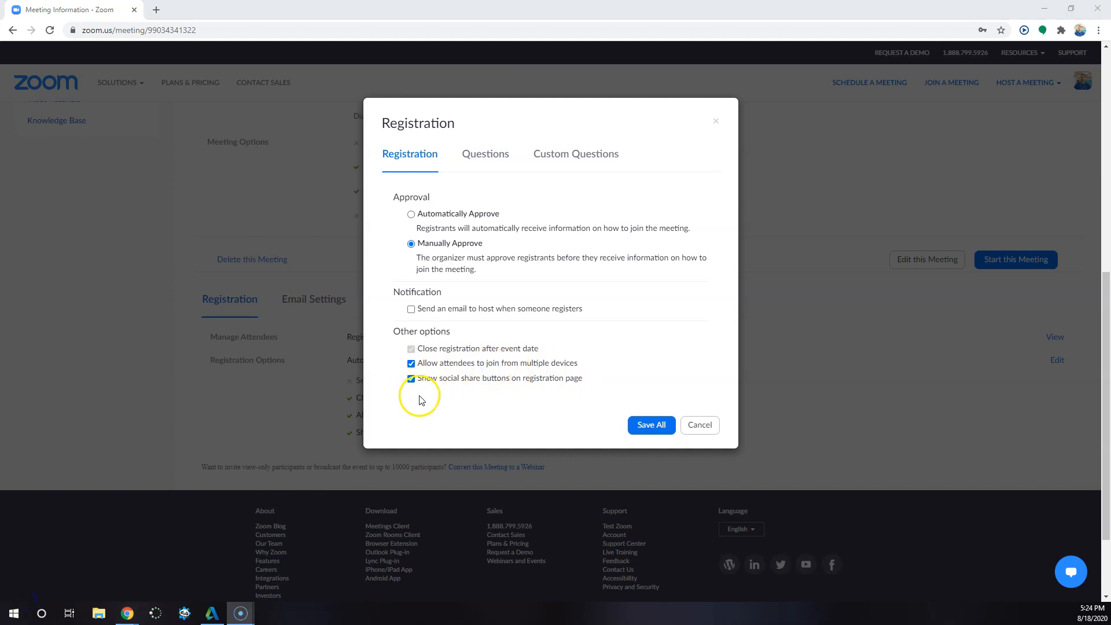
pyautogui.click(412, 379)
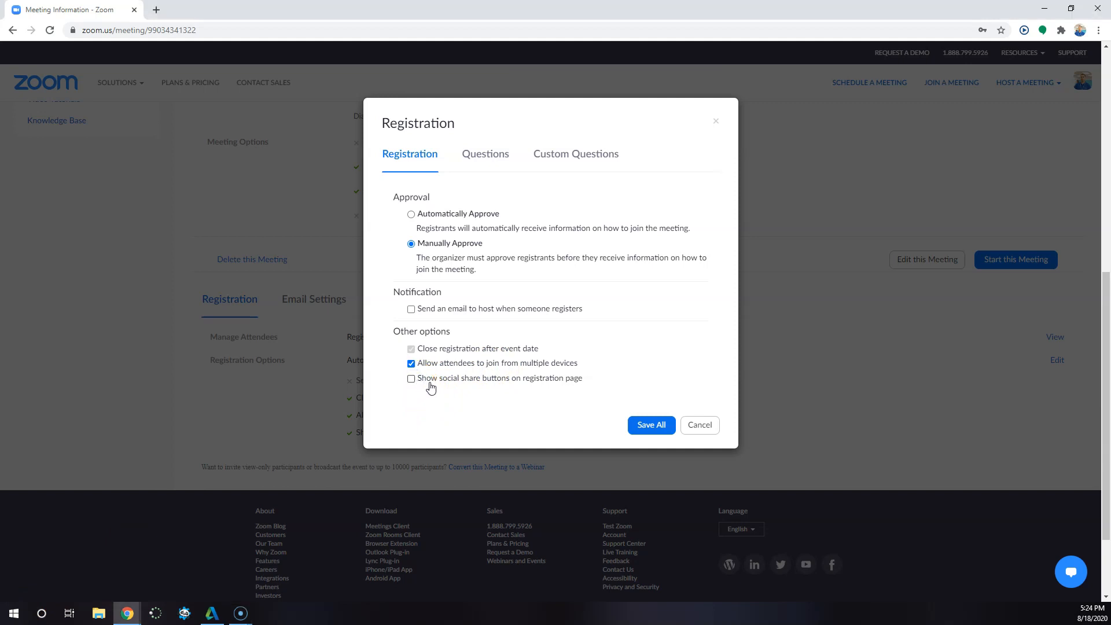
pyautogui.click(411, 364)
# - Try adding Phone, City and Address as registration fields, and look at the custom questions section
pyautogui.click(480, 158)
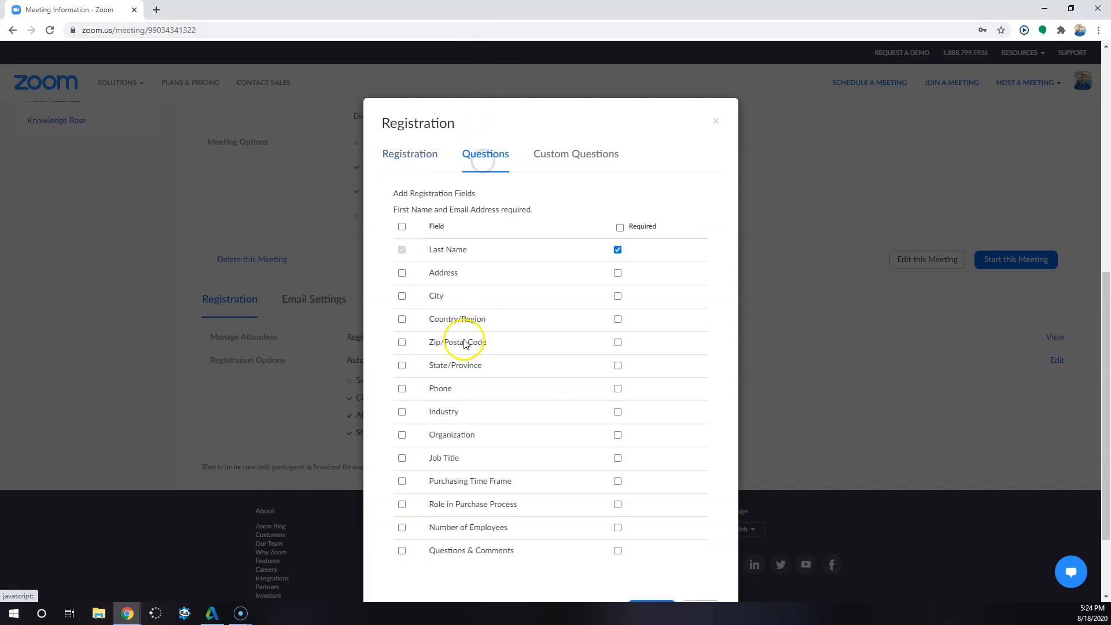
pyautogui.scroll(-2, 477, 409)
pyautogui.scroll(3, 477, 414)
pyautogui.scroll(-2, 477, 414)
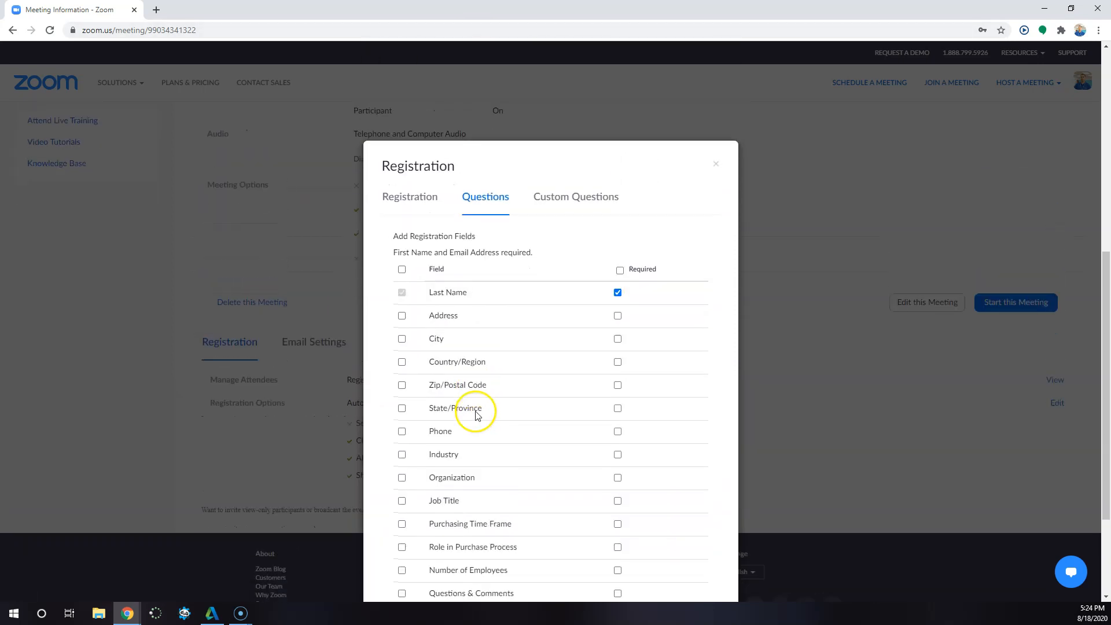
pyautogui.click(423, 338)
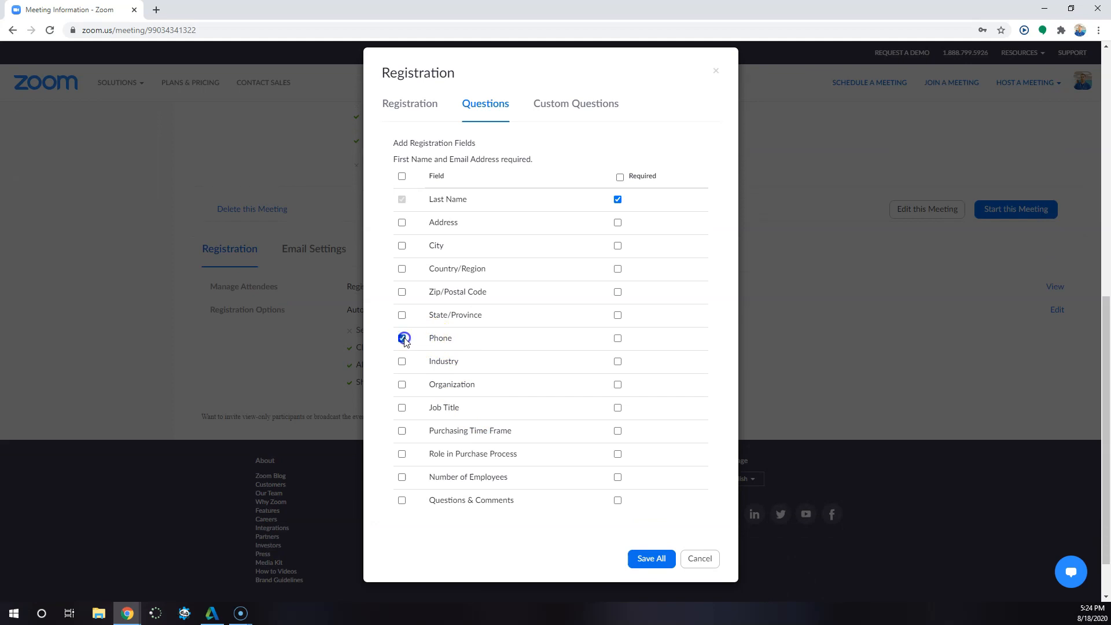
pyautogui.click(403, 247)
pyautogui.click(399, 223)
pyautogui.click(578, 110)
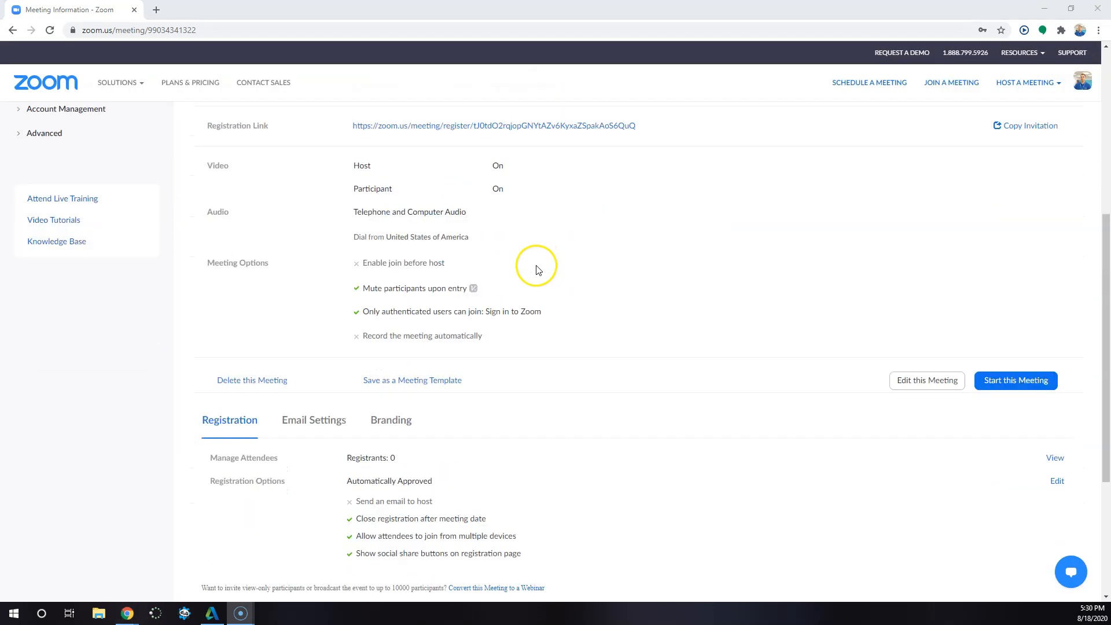
# - Examine the meeting's registration link and its invitation text, leaving the invitation without copying it
pyautogui.scroll(-1, 567, 450)
pyautogui.scroll(3, 566, 450)
pyautogui.click(341, 234)
pyautogui.moveTo(341, 235); pyautogui.dragTo(769, 240)
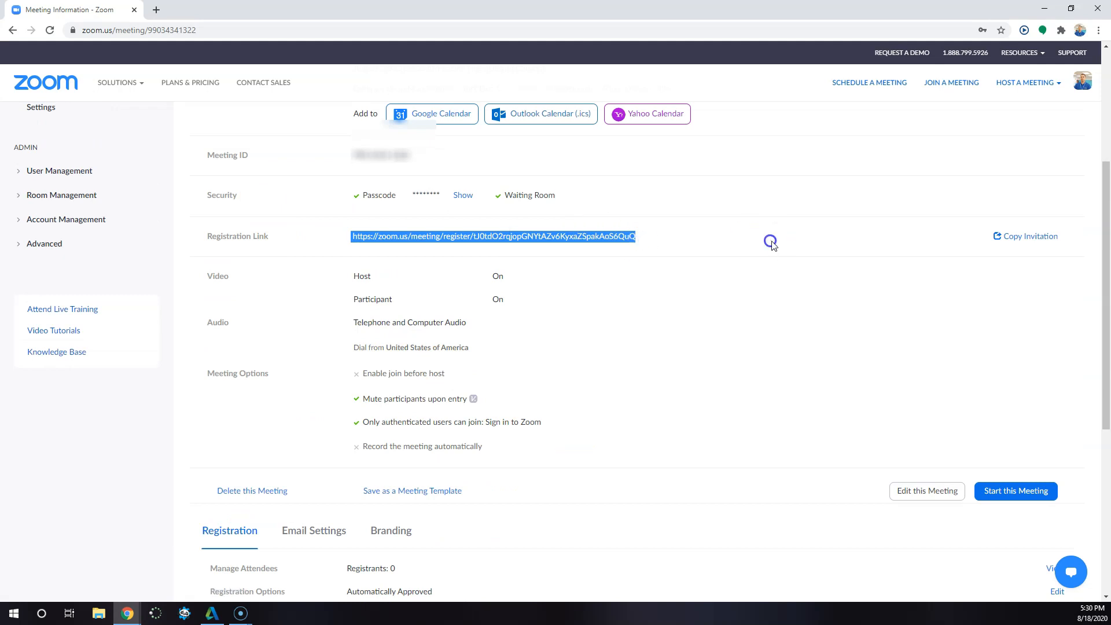
pyautogui.click(1000, 236)
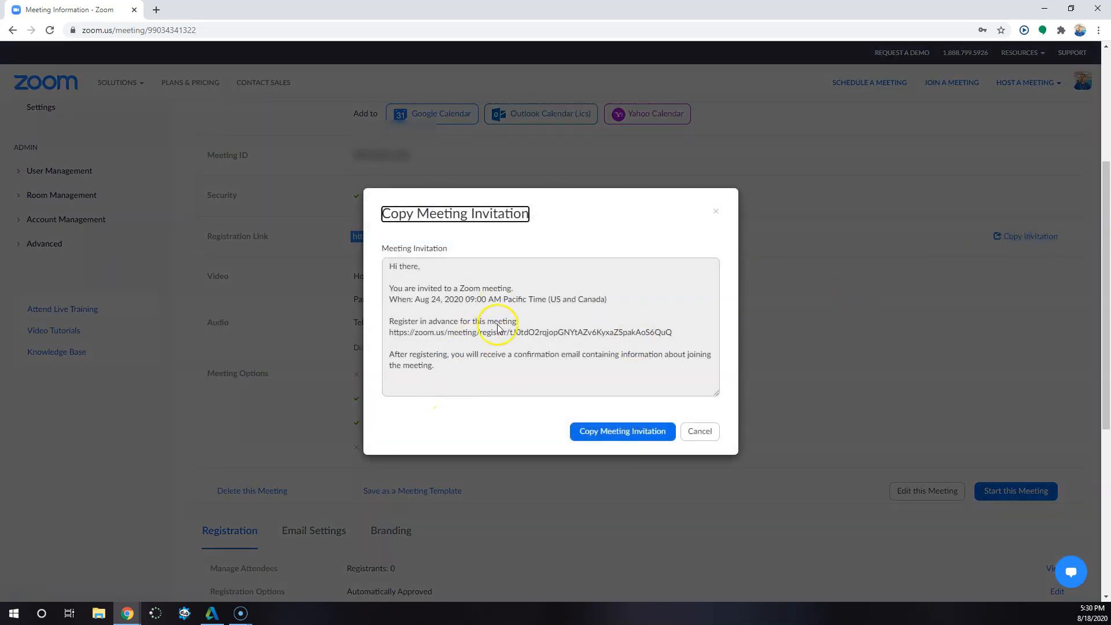
pyautogui.moveTo(453, 366); pyautogui.dragTo(360, 252)
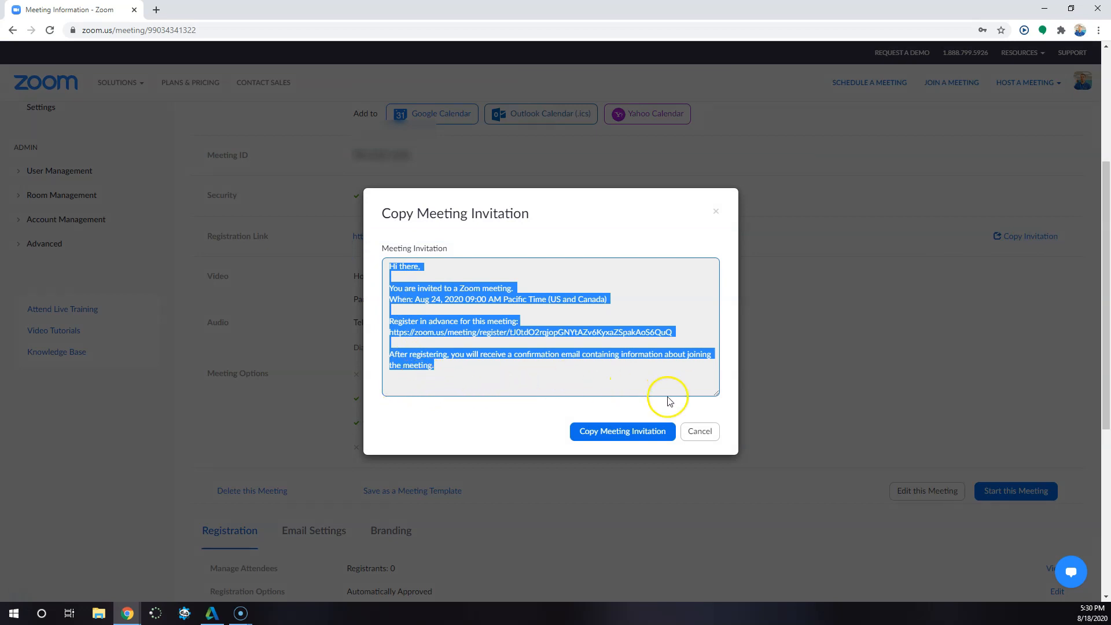
pyautogui.click(700, 435)
# - View the public registration page through the registration link, and return to the meeting page to view its registrants
pyautogui.click(479, 235)
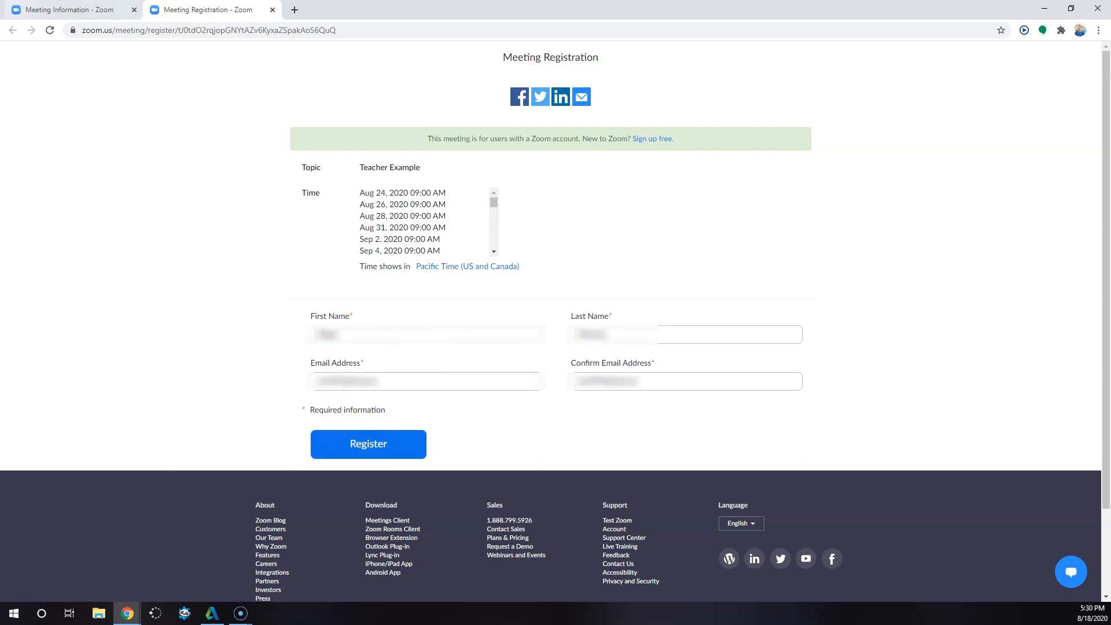
pyautogui.click(35, 10)
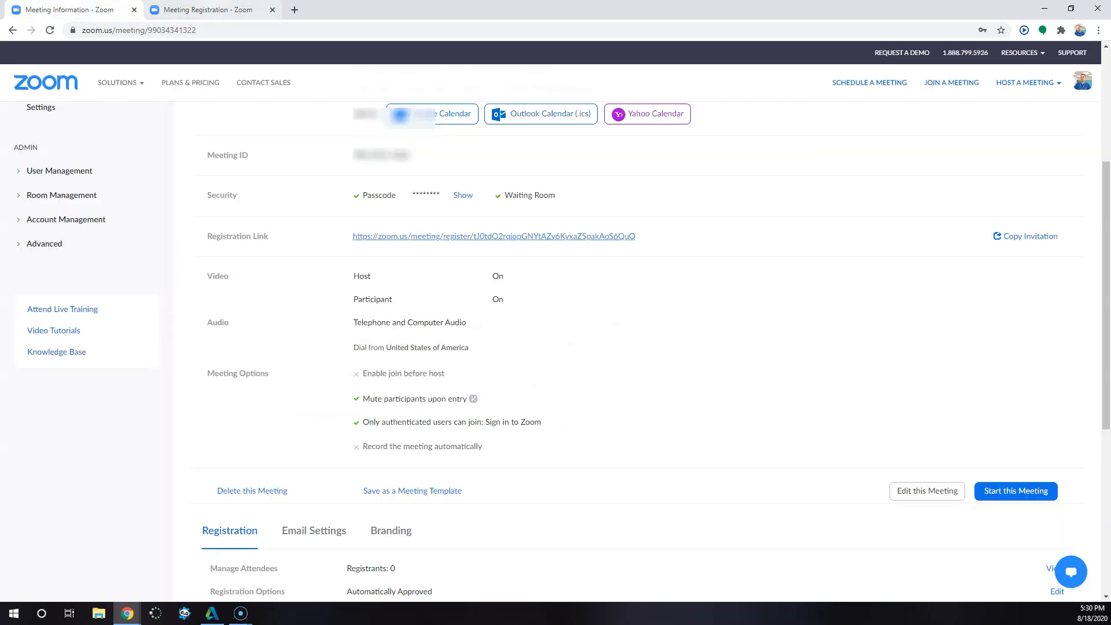
pyautogui.scroll(-5, 314, 360)
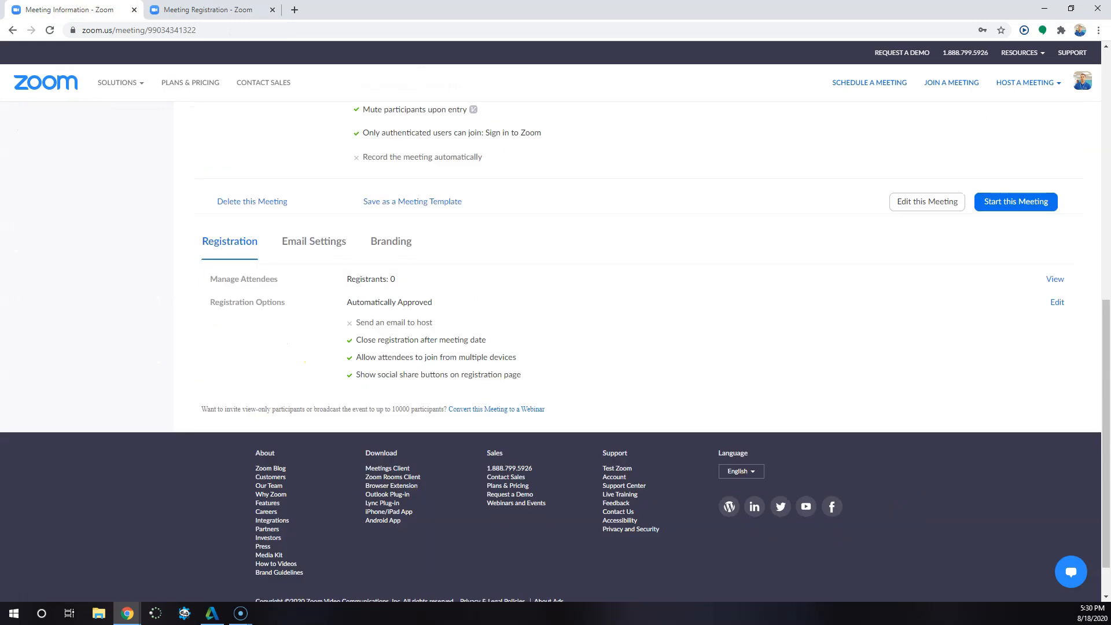
pyautogui.click(1054, 280)
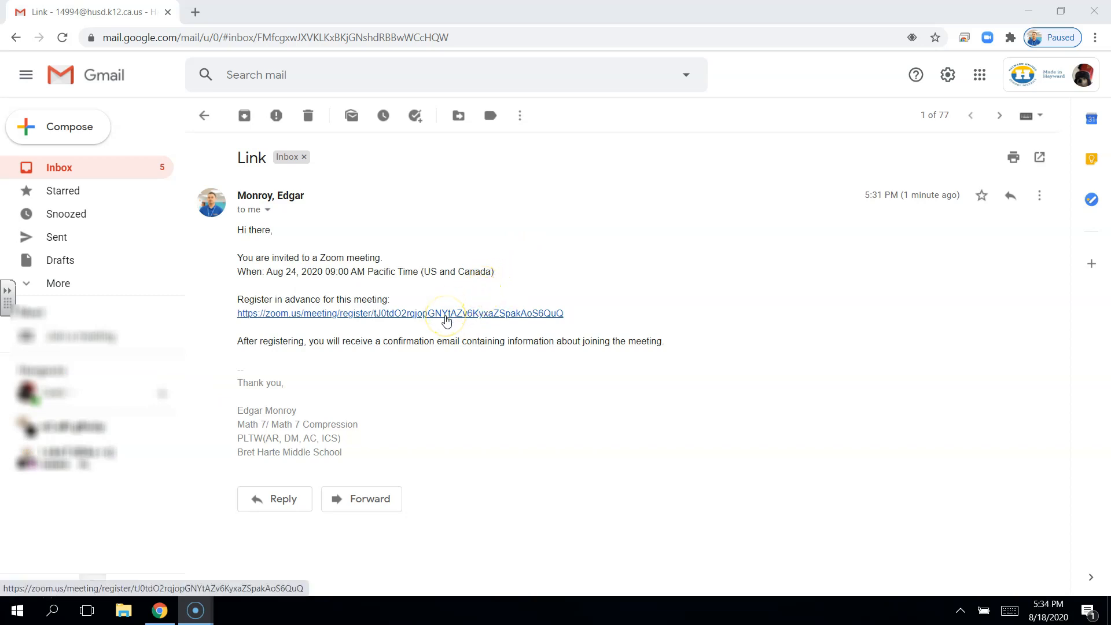
# - In the invitee's Gmail, follow the registration link in the invitation email and submit the meeting registration form
pyautogui.click(446, 318)
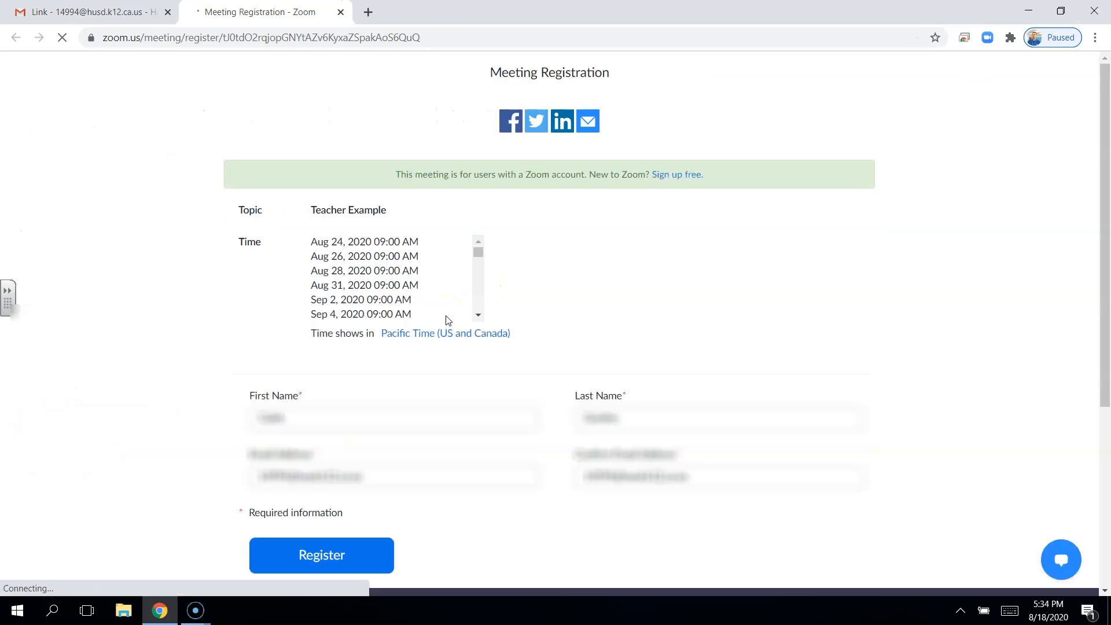
pyautogui.click(350, 557)
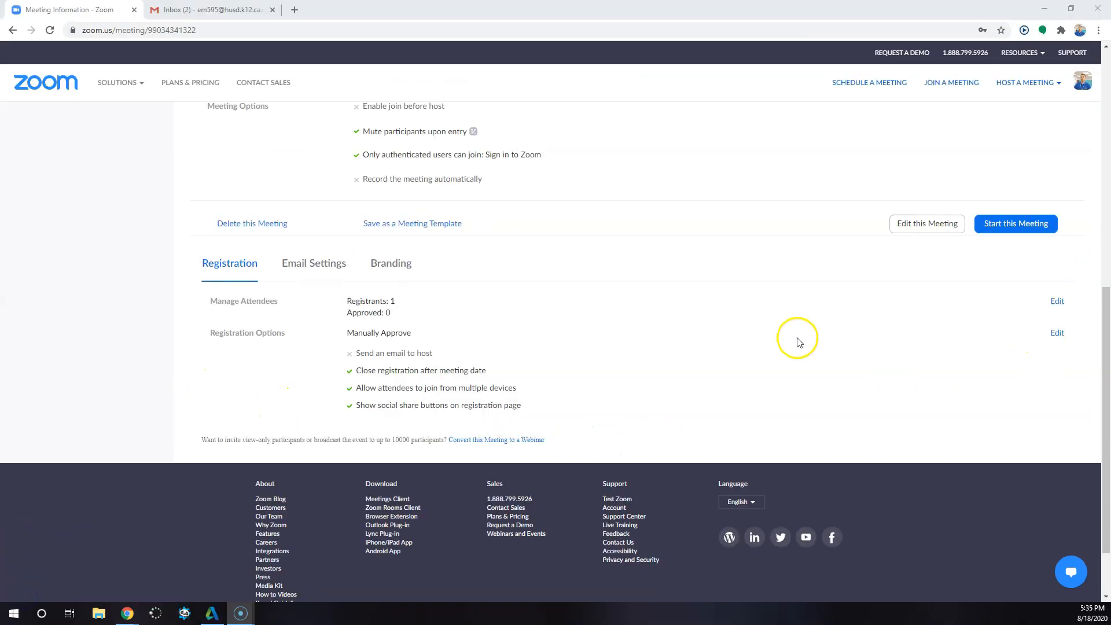
# - On the host's Zoom meeting page, check the registrant count, reload the page and open the attendee management list
pyautogui.moveTo(347, 301); pyautogui.dragTo(391, 302)
pyautogui.click(912, 302)
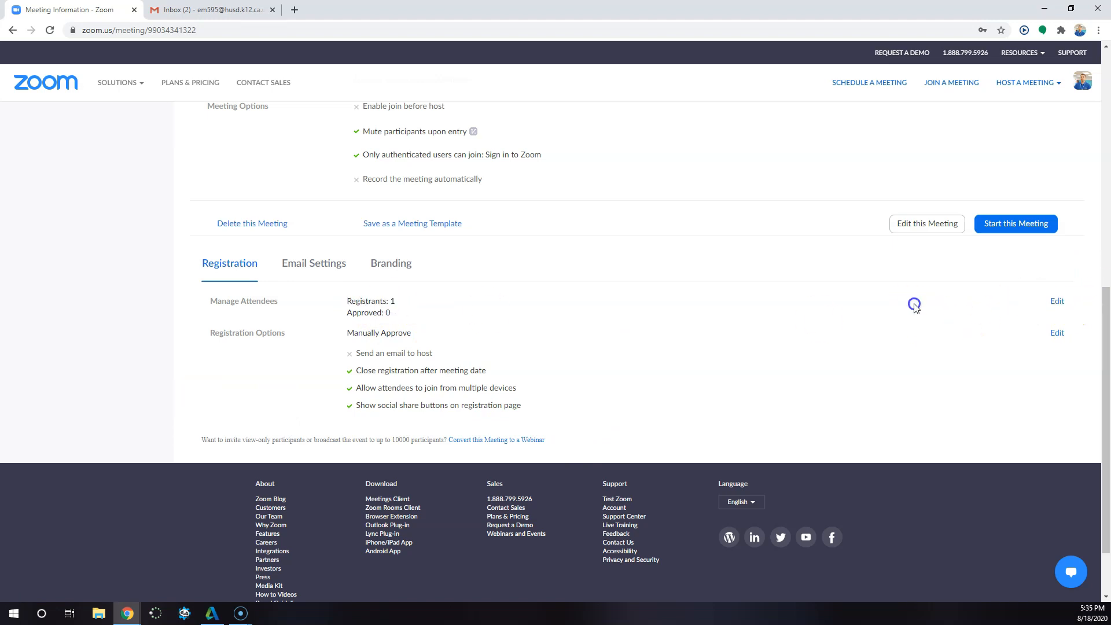
pyautogui.click(49, 33)
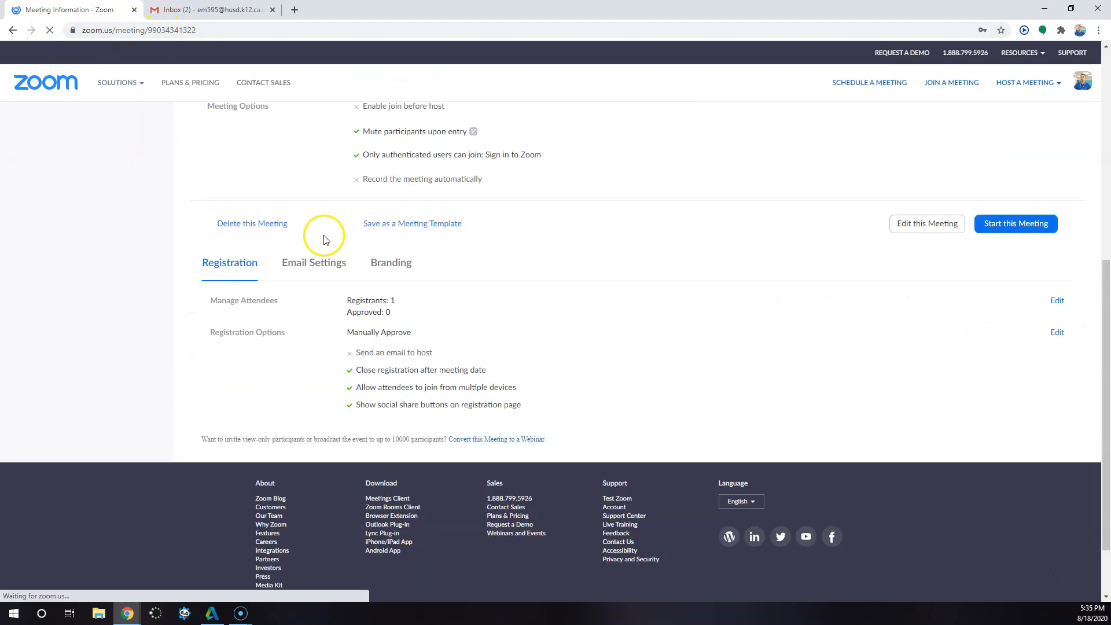
pyautogui.scroll(-2, 318, 227)
pyautogui.click(1050, 221)
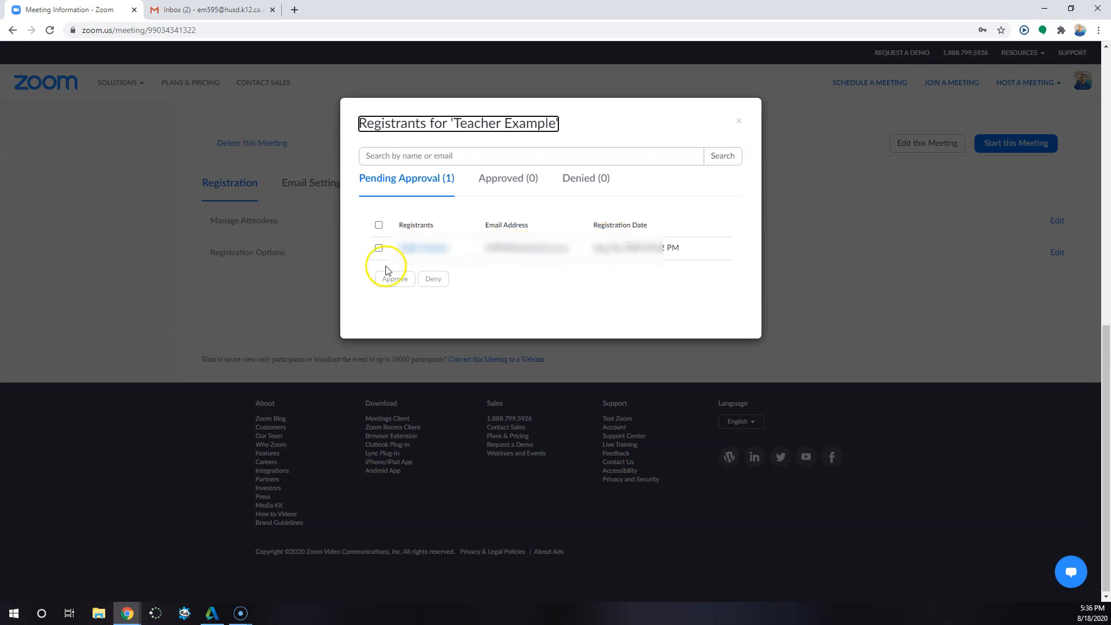
# - Approve the pending registrant, and briefly select the approved entry to look at its cancel and resend options
pyautogui.click(379, 249)
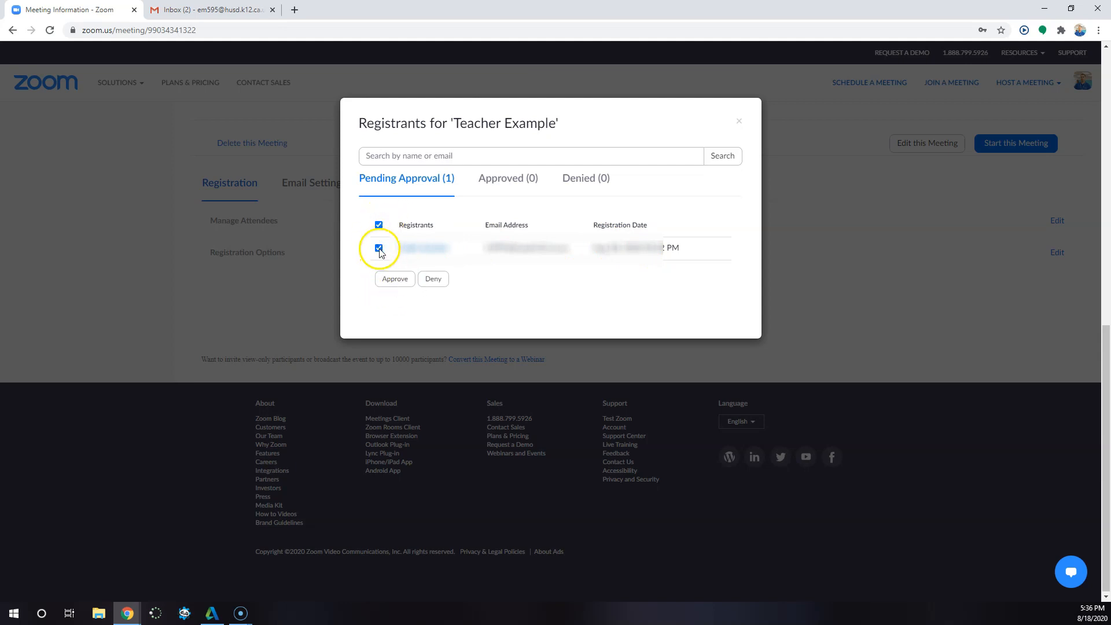
pyautogui.click(387, 280)
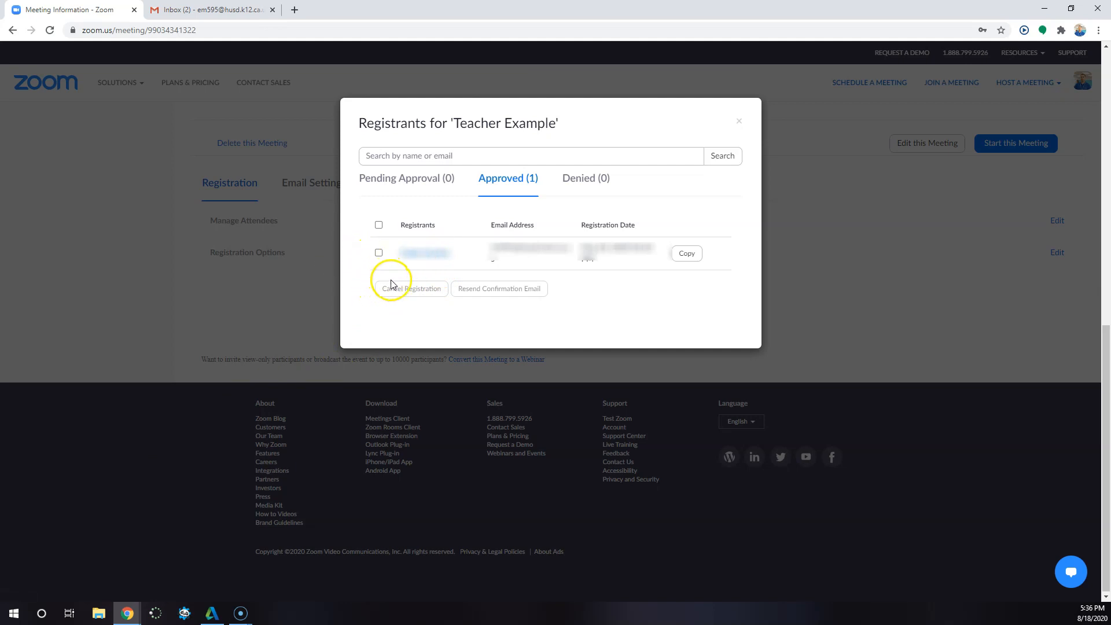
pyautogui.click(379, 252)
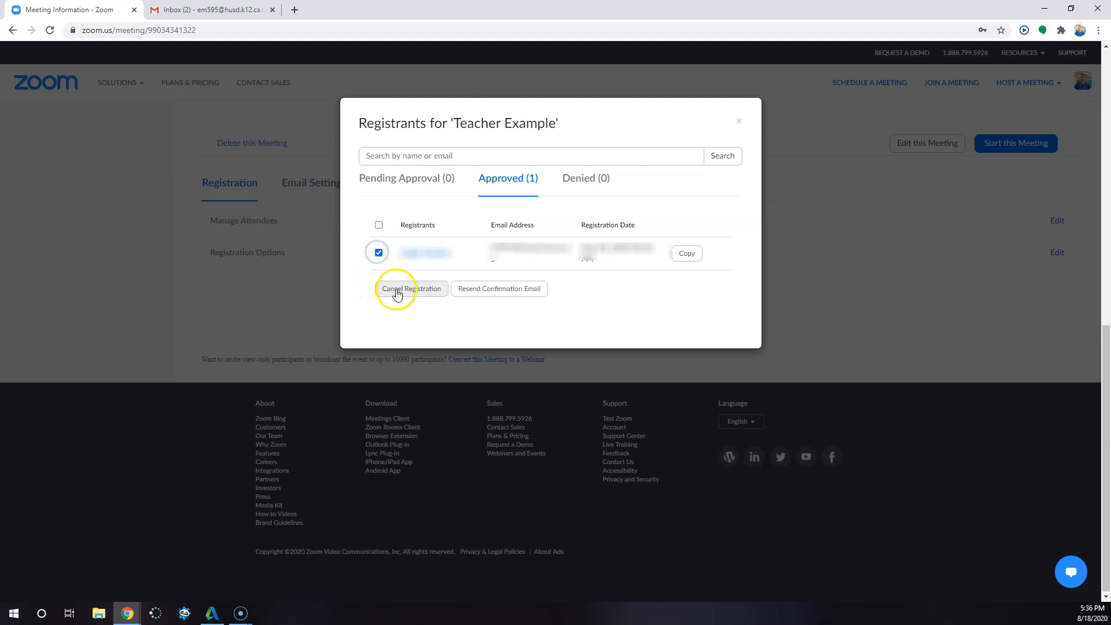
pyautogui.click(378, 252)
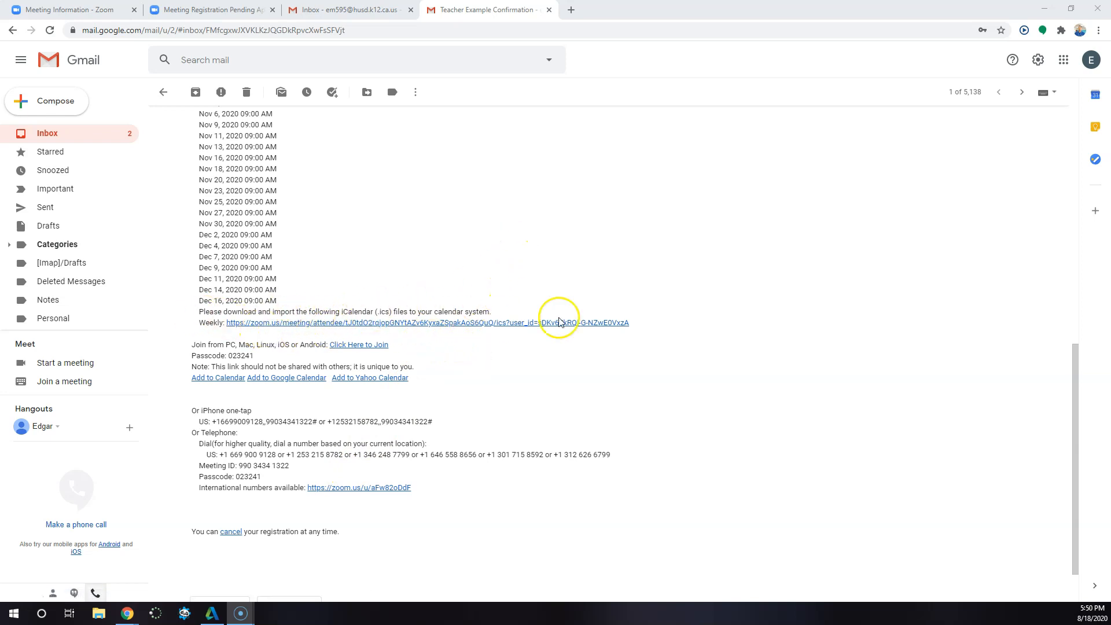
# - In the Gmail confirmation email, examine the weekly iCalendar link and the Add to Calendar links below the join details
pyautogui.moveTo(637, 322); pyautogui.dragTo(194, 319)
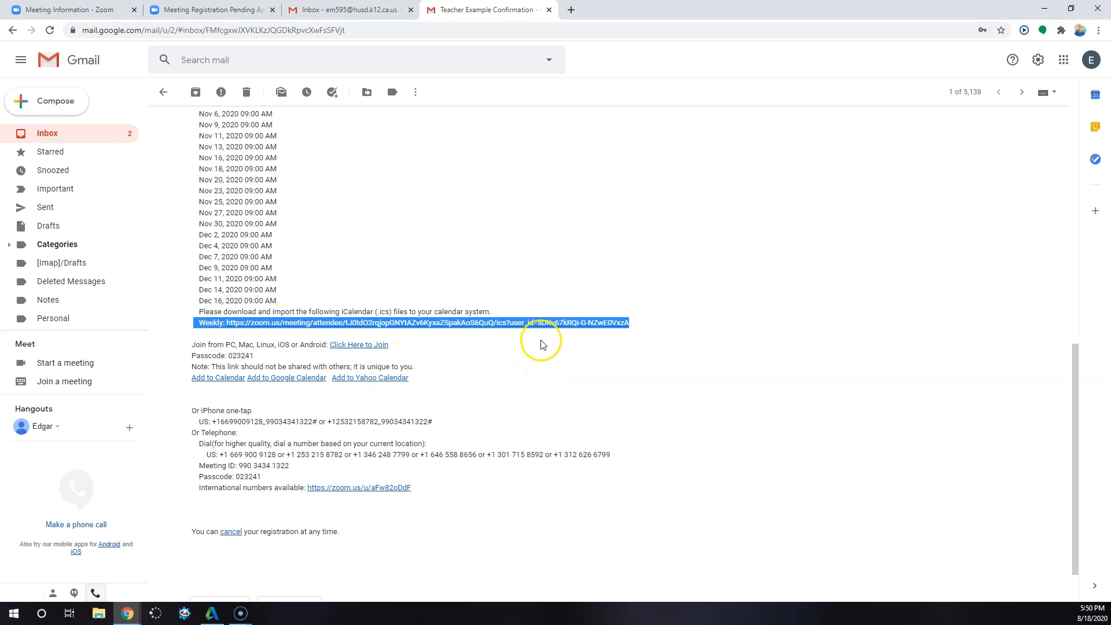
pyautogui.click(639, 327)
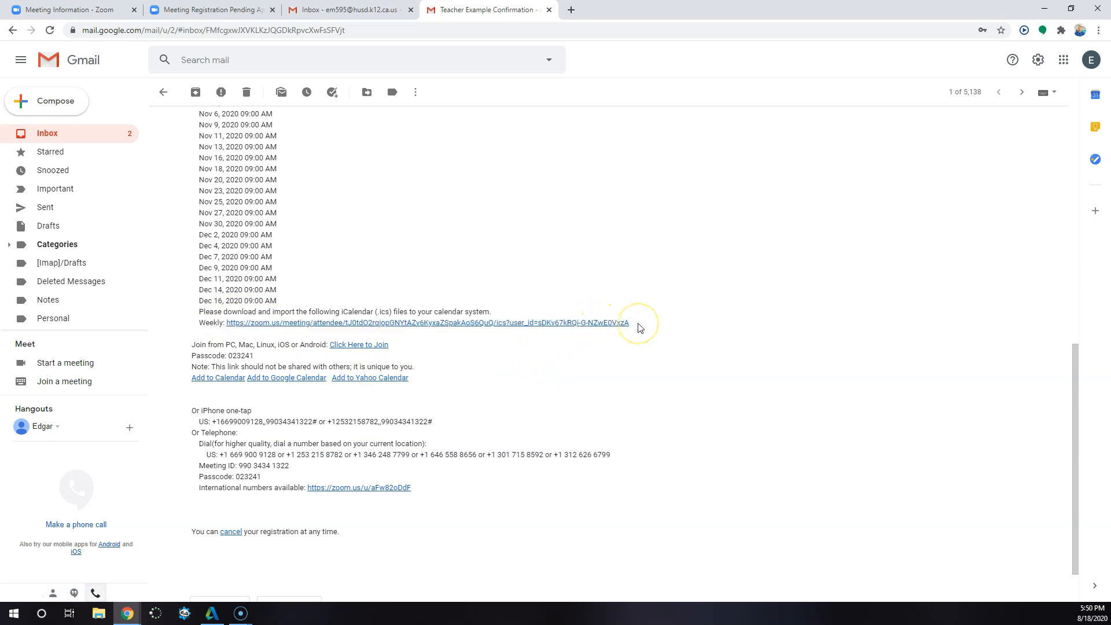
pyautogui.moveTo(630, 324); pyautogui.dragTo(229, 326)
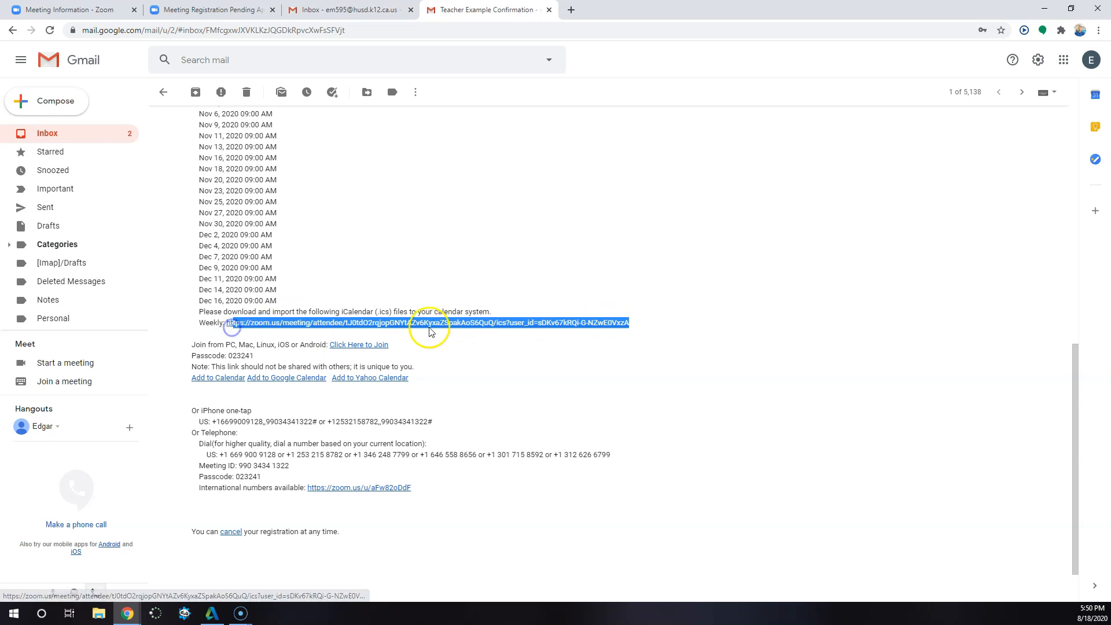
pyautogui.click(506, 343)
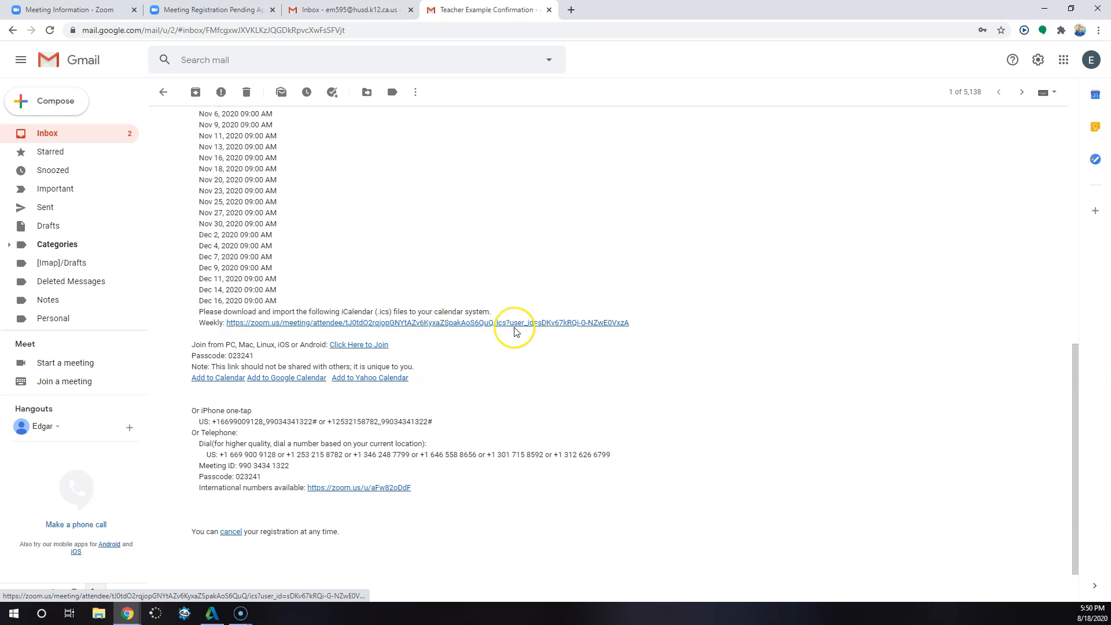
pyautogui.click(516, 330)
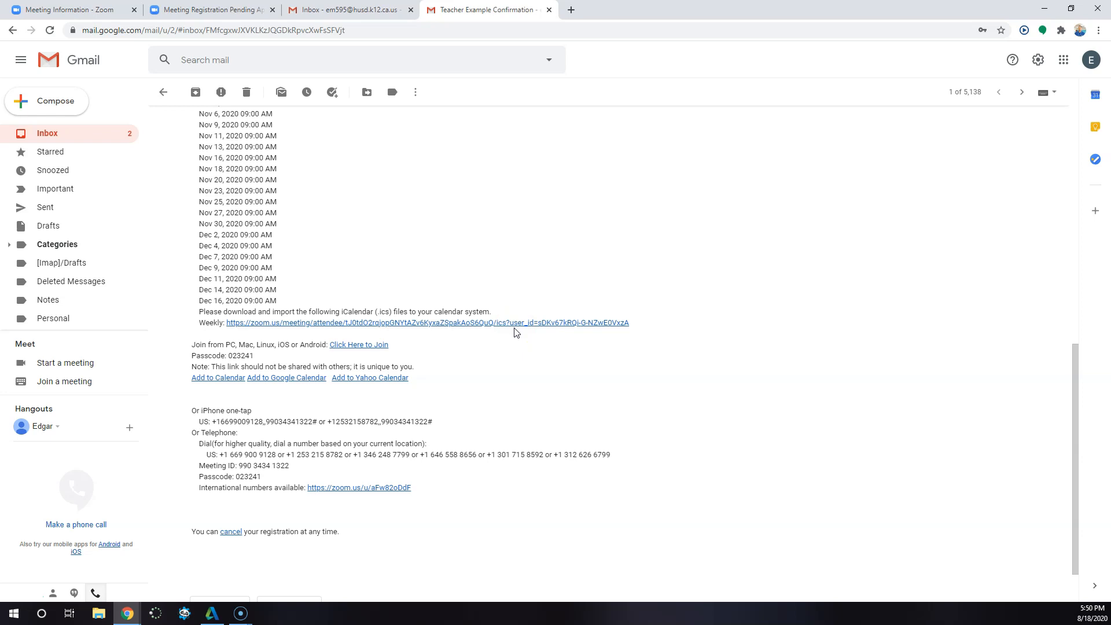
pyautogui.click(514, 329)
pyautogui.click(226, 389)
pyautogui.moveTo(226, 388); pyautogui.dragTo(197, 378)
pyautogui.click(457, 370)
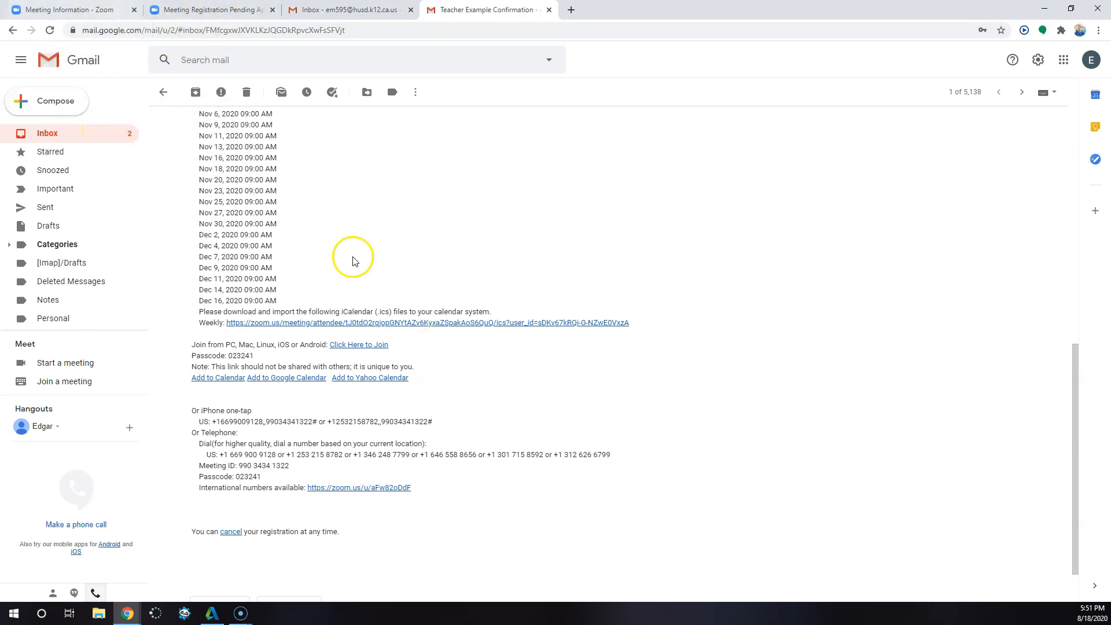
# - Return to the Zoom meeting page, look over the approved registrants and close the list
pyautogui.click(70, 9)
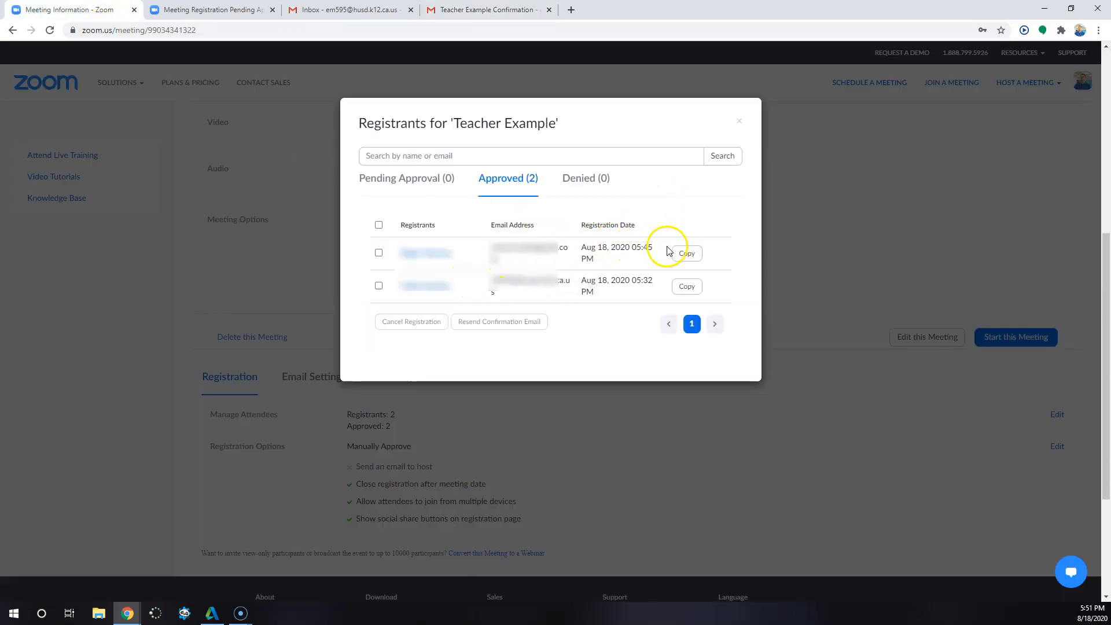
pyautogui.click(740, 121)
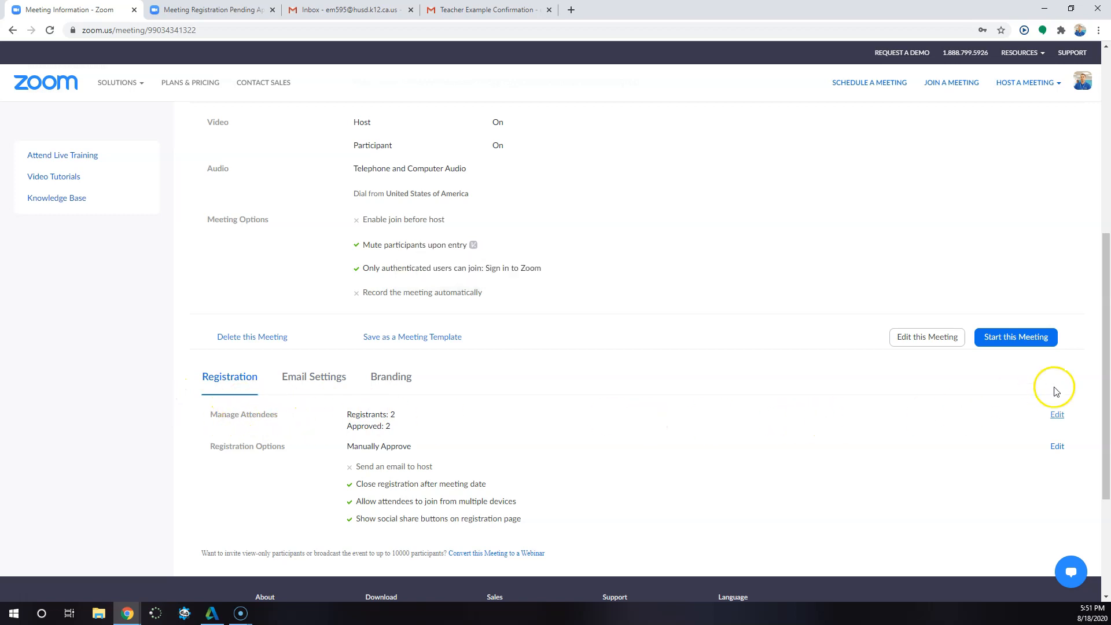
# - Open the approved registrants for the Teacher Example meeting, select both entries and resend their confirmation email
pyautogui.click(1054, 415)
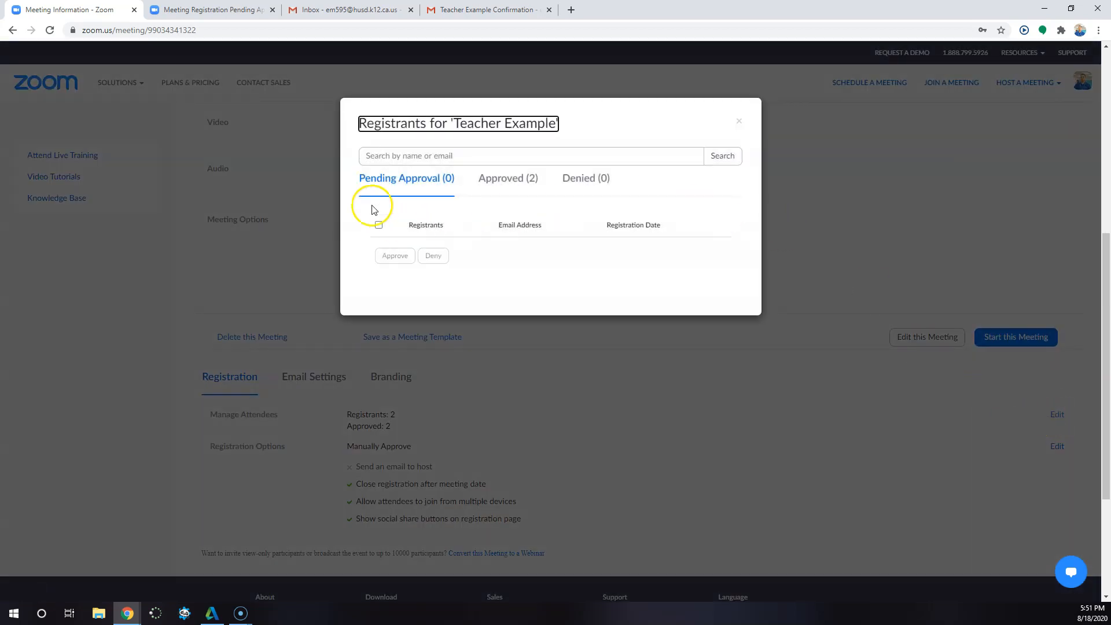
pyautogui.click(486, 197)
pyautogui.click(379, 256)
pyautogui.click(379, 287)
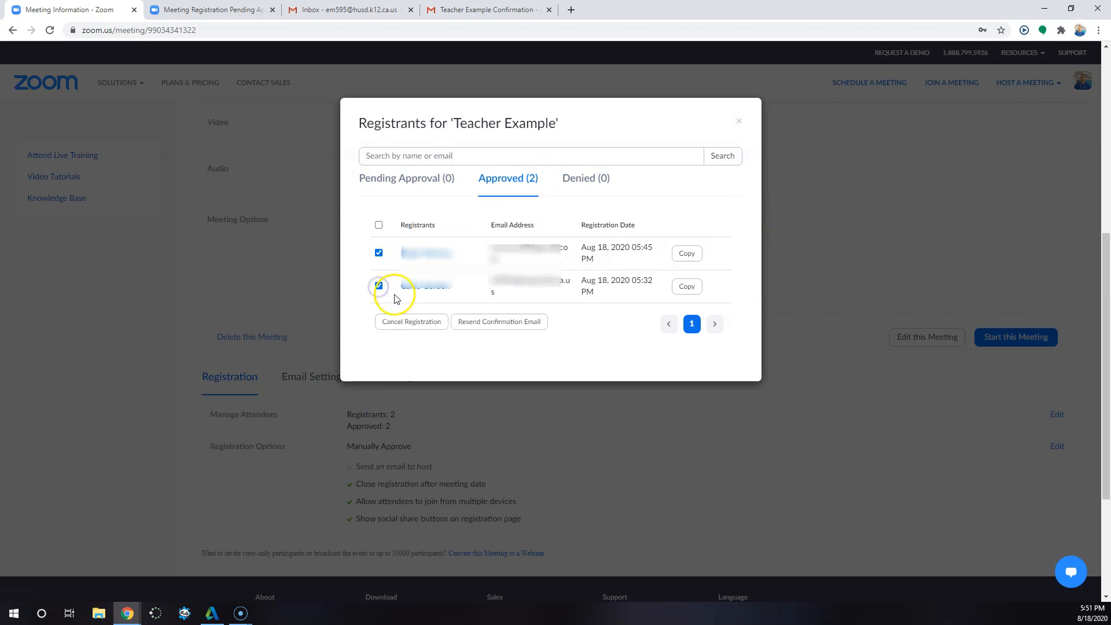
pyautogui.click(504, 324)
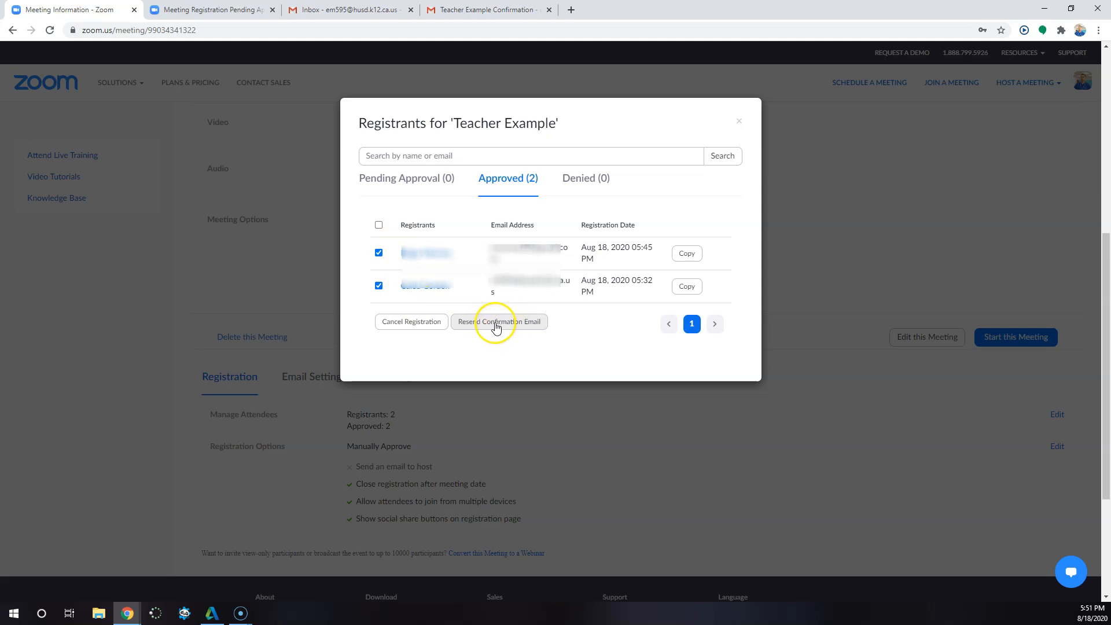
# - Open the copyable confirmation email of the second approved registrant, read through its calendar and join details, and close it
pyautogui.click(676, 288)
pyautogui.scroll(-2, 481, 280)
pyautogui.scroll(-6, 483, 280)
pyautogui.scroll(2, 492, 280)
pyautogui.scroll(-1, 503, 281)
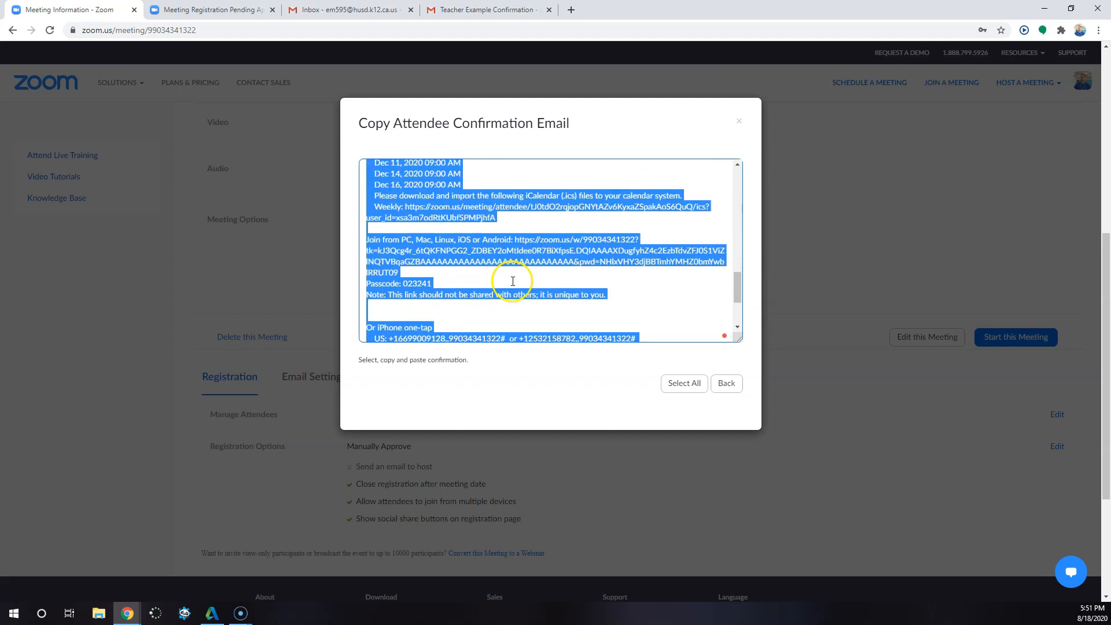
pyautogui.scroll(-3, 538, 278)
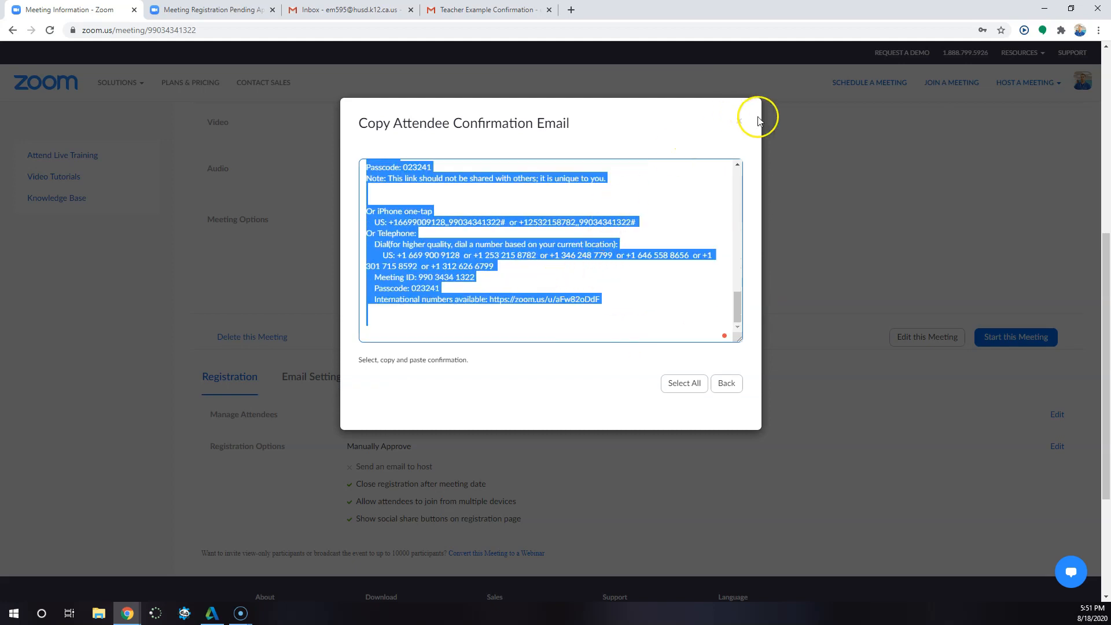
pyautogui.click(739, 121)
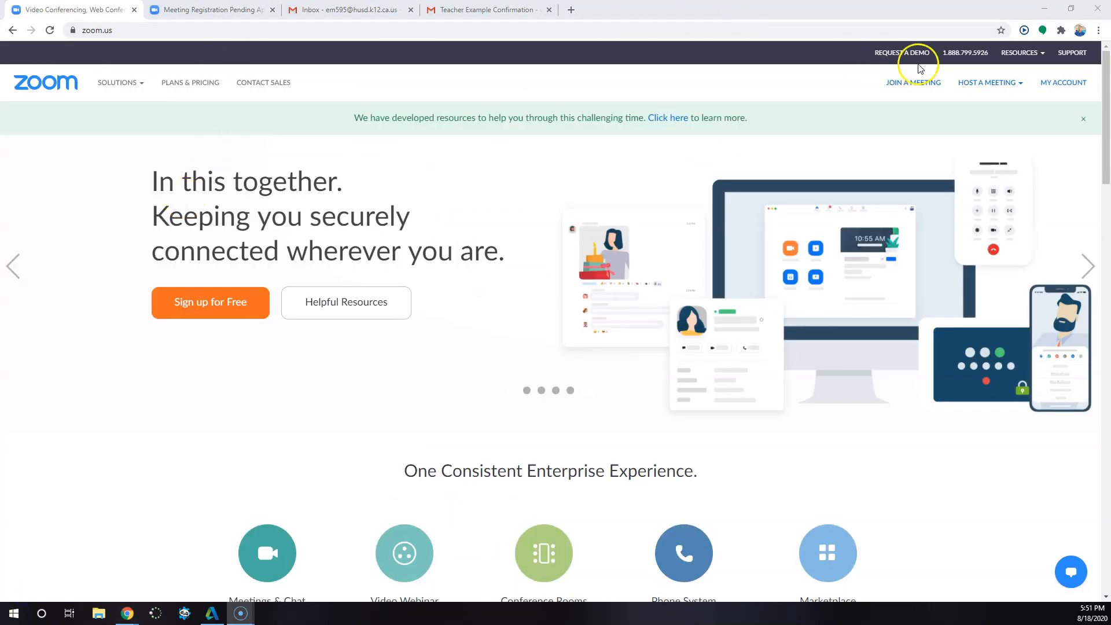
# - From the Zoom home page, go to the account's upcoming meetings and locate the start option for the Aug 24 Teacher Example session
pyautogui.moveTo(993, 84)
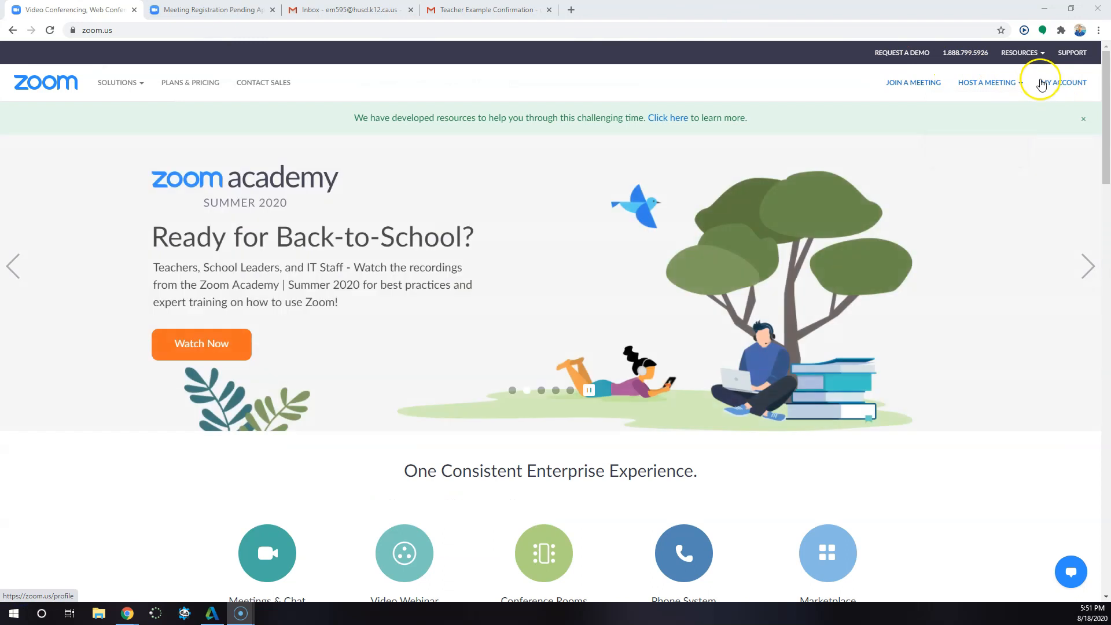
pyautogui.click(1062, 85)
pyautogui.click(43, 261)
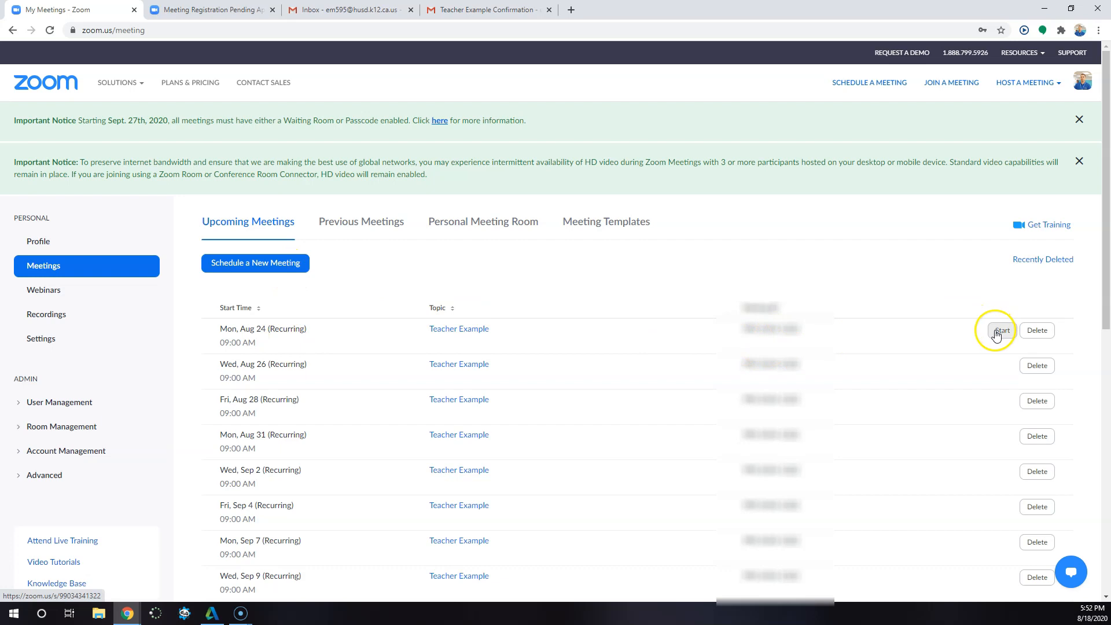
pyautogui.moveTo(996, 333); pyautogui.dragTo(953, 318)
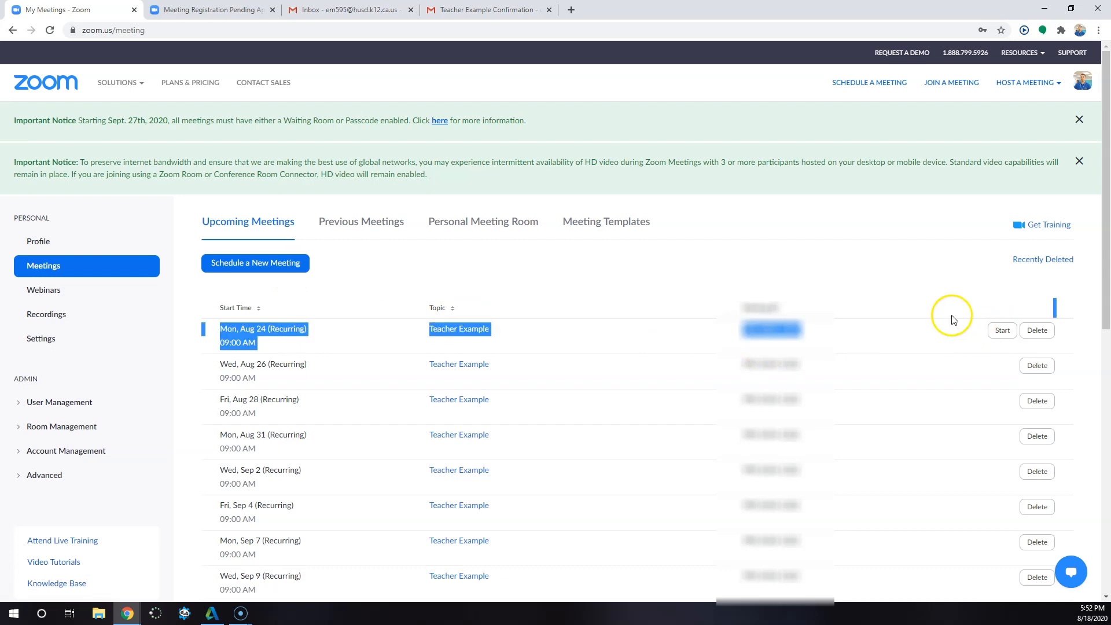
pyautogui.click(914, 330)
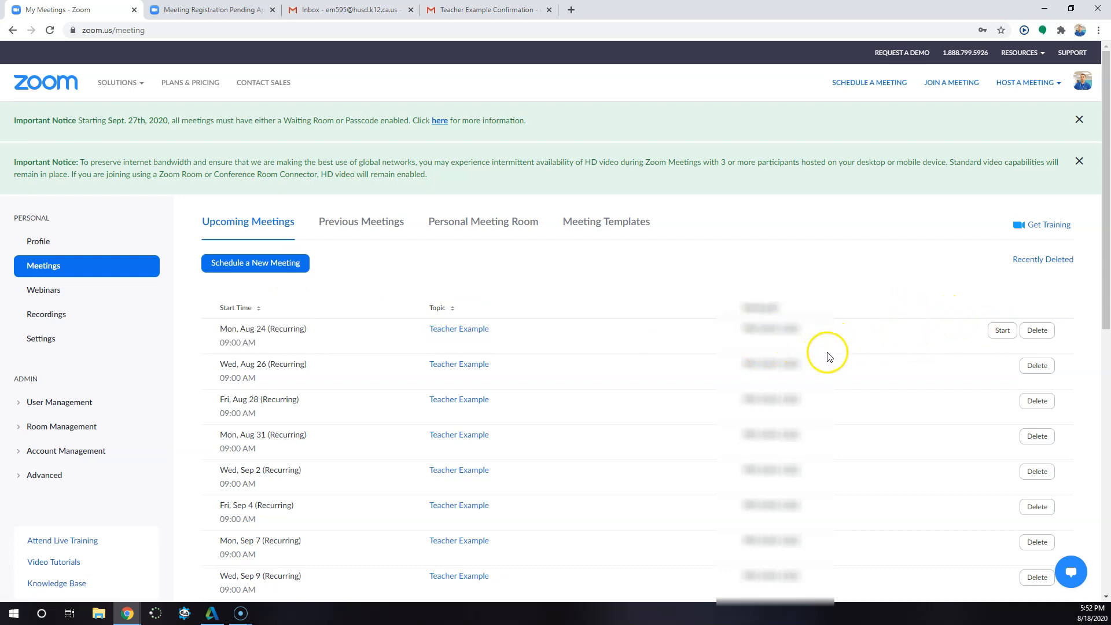